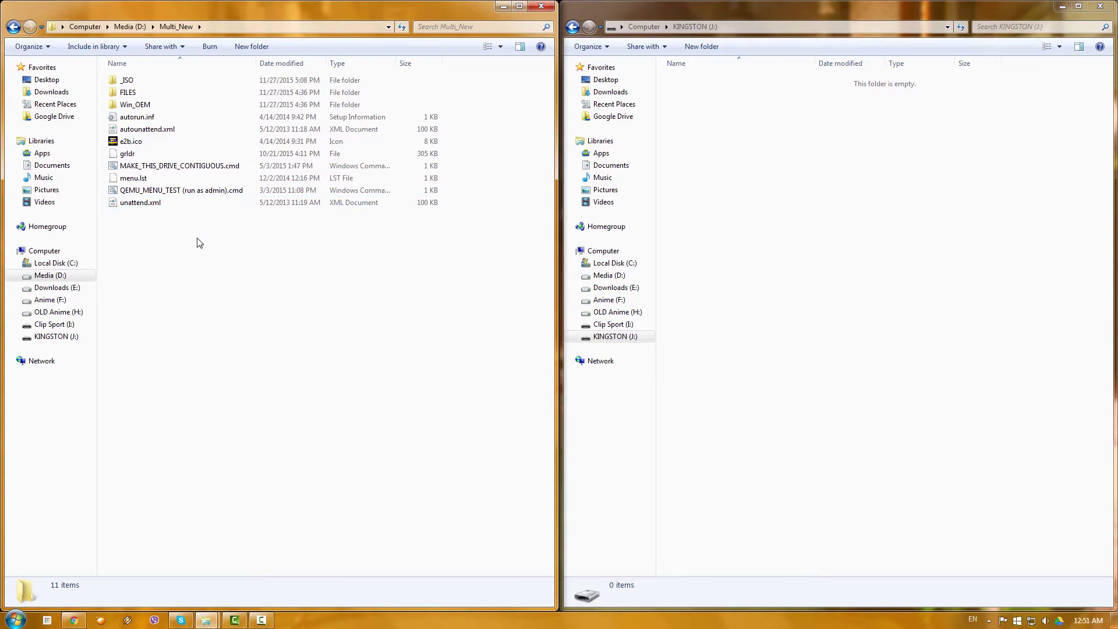
# Open _ISO\MAINMENU and select AcronisOLD.iso and its companion AcronisOLD.txt file
pyautogui.doubleClick(128, 80)
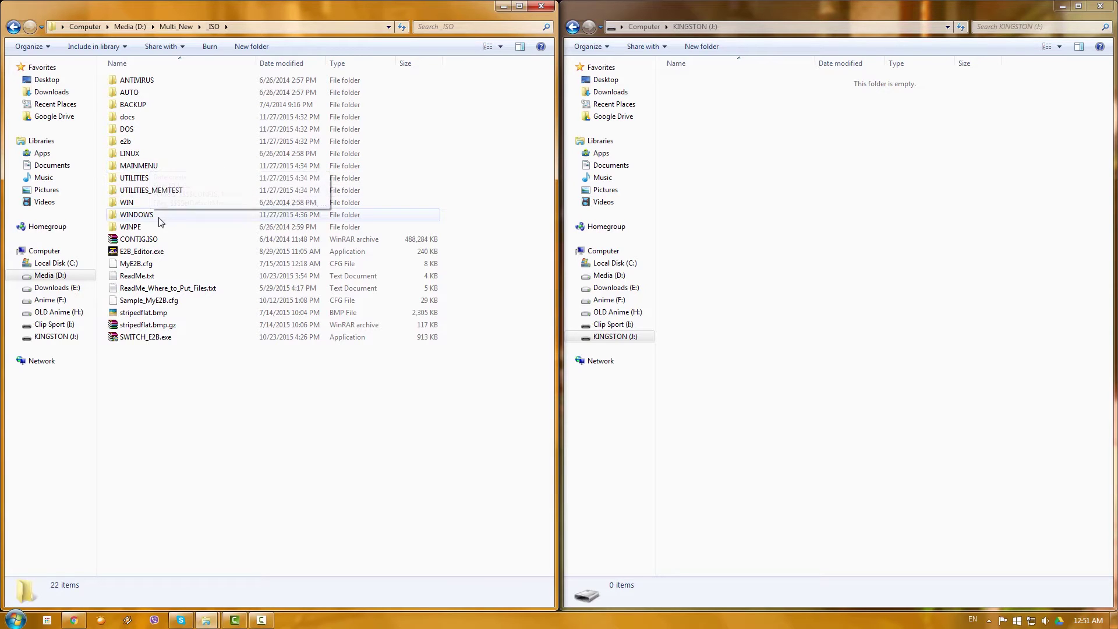
pyautogui.doubleClick(164, 171)
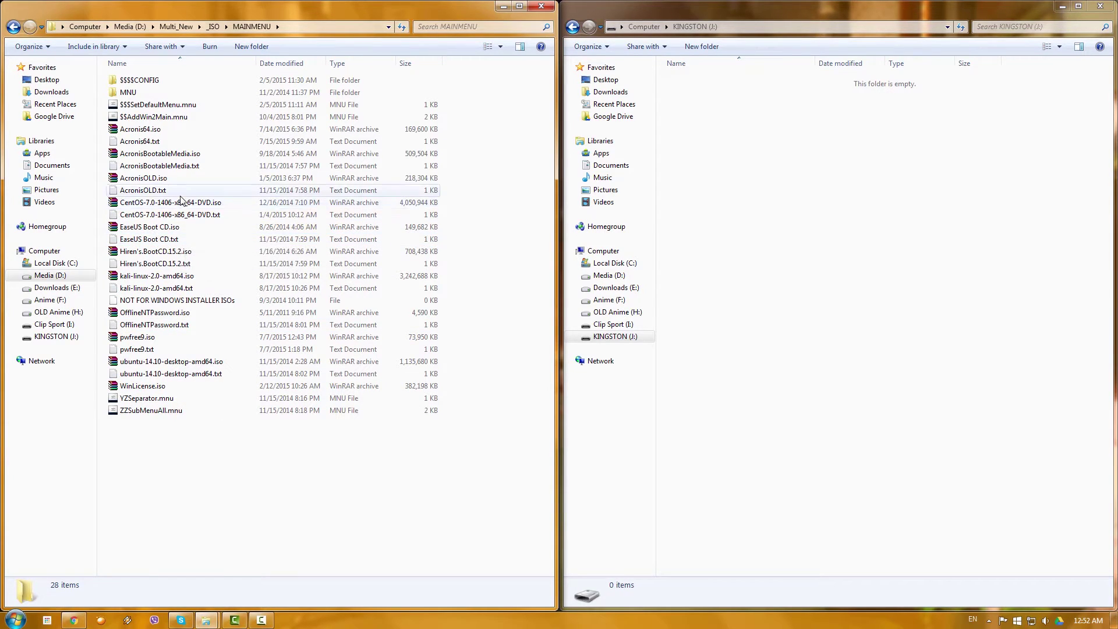
pyautogui.click(177, 179)
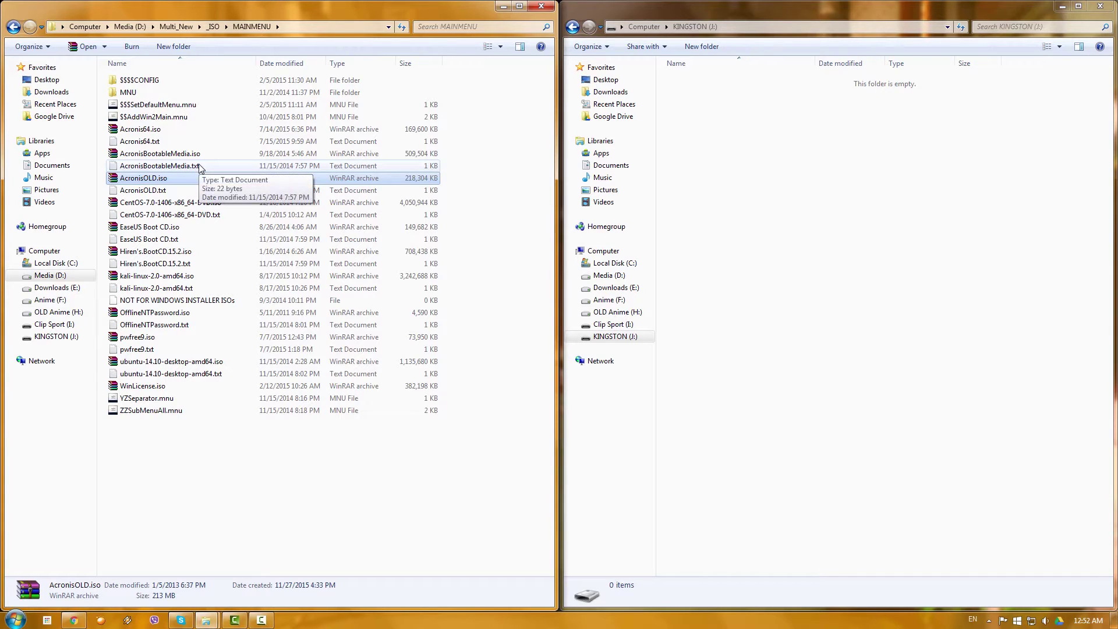
pyautogui.click(160, 191)
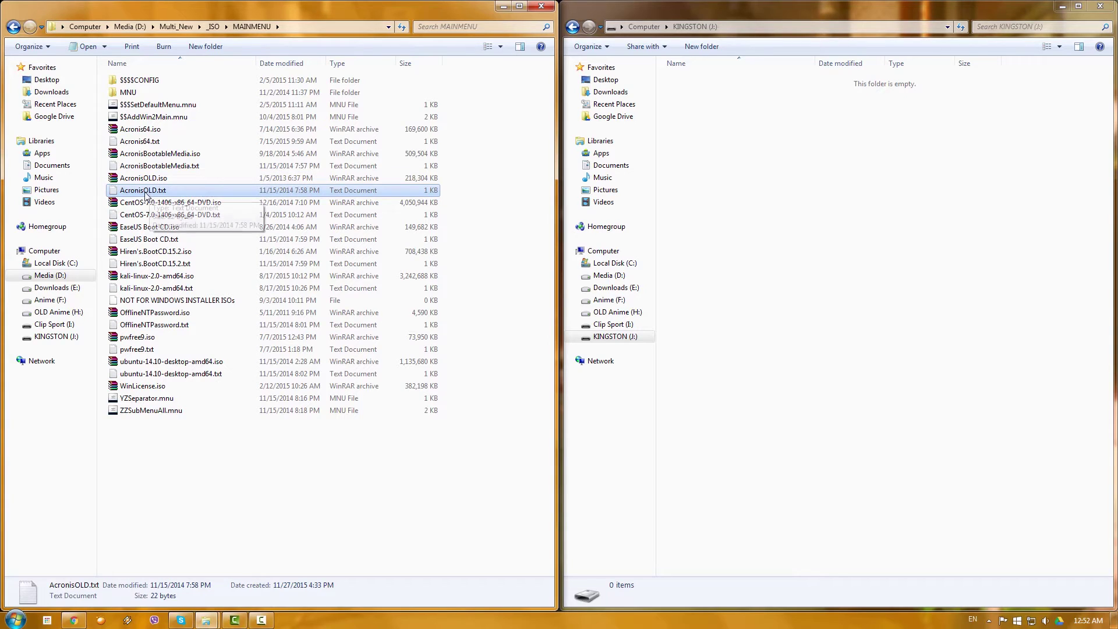
pyautogui.doubleClick(145, 194)
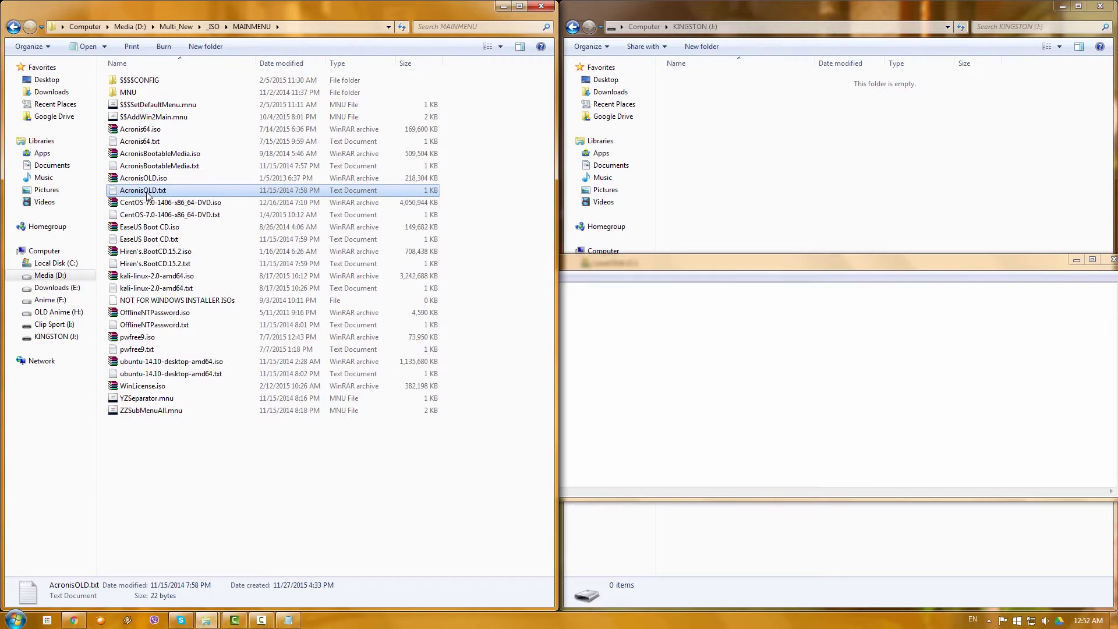
pyautogui.doubleClick(656, 265)
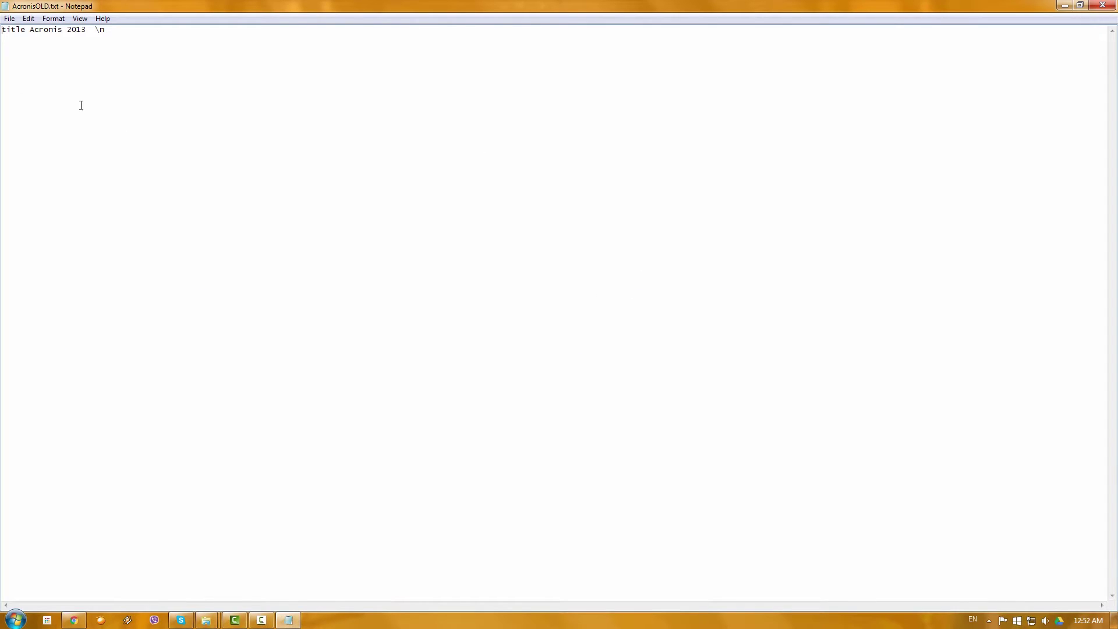
pyautogui.click(29, 30)
pyautogui.press('Delete')
pyautogui.write('a')
pyautogui.moveTo(31, 32); pyautogui.dragTo(81, 30)
pyautogui.click(1102, 6)
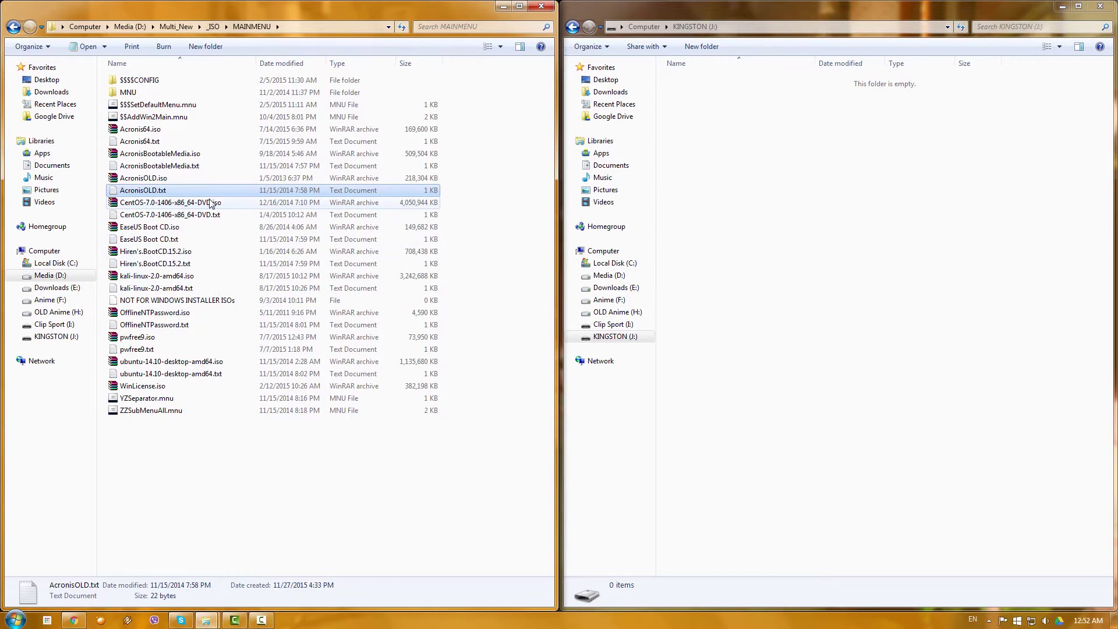
pyautogui.click(208, 203)
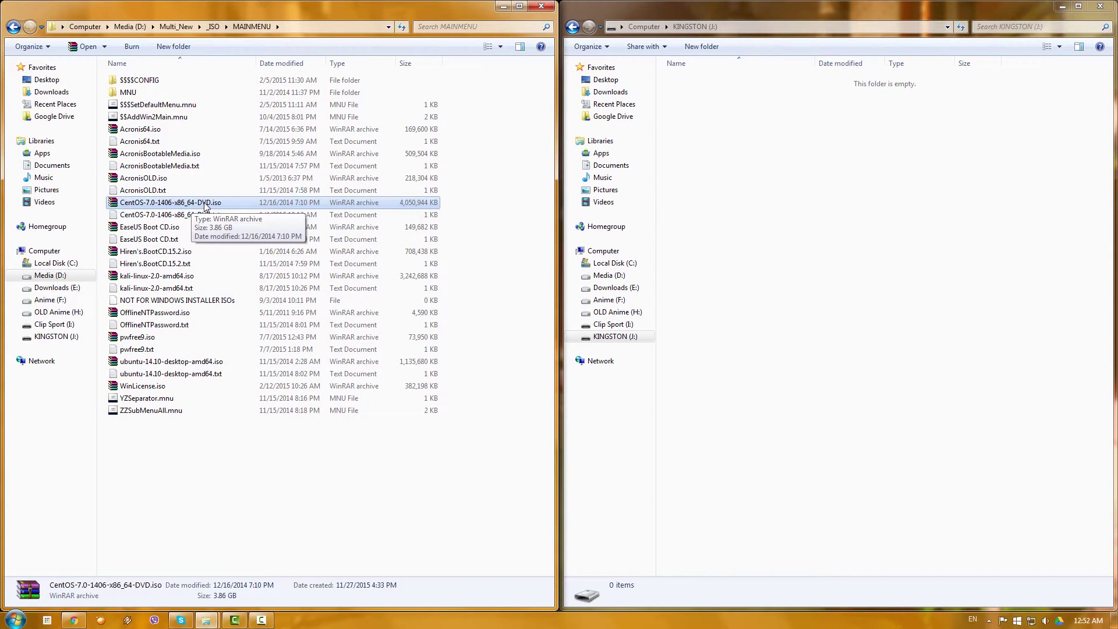
pyautogui.doubleClick(167, 216)
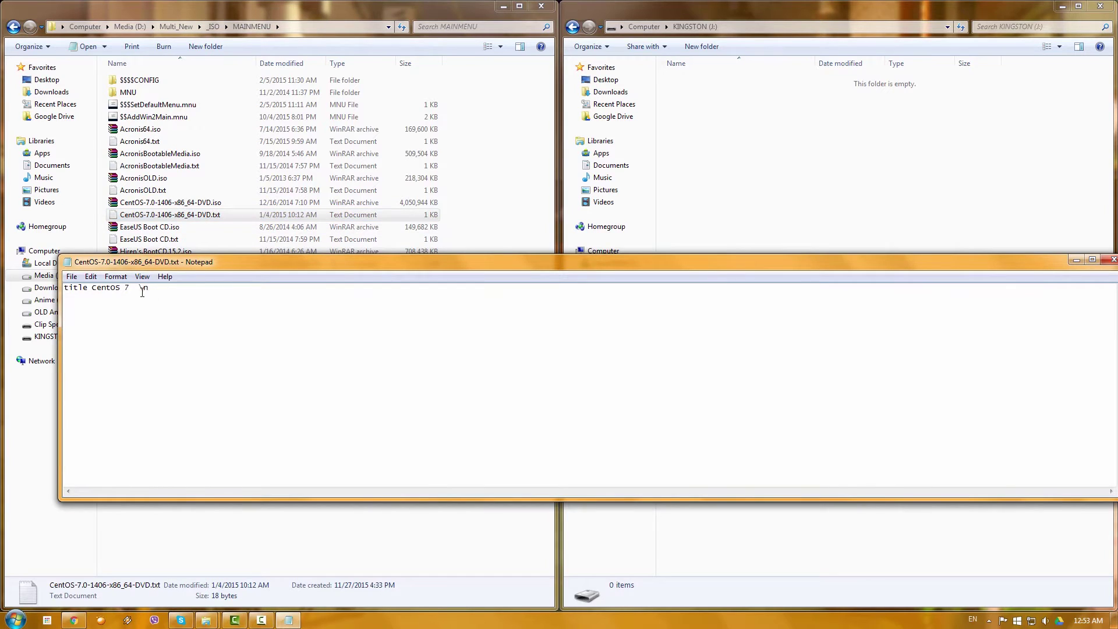
pyautogui.click(1112, 261)
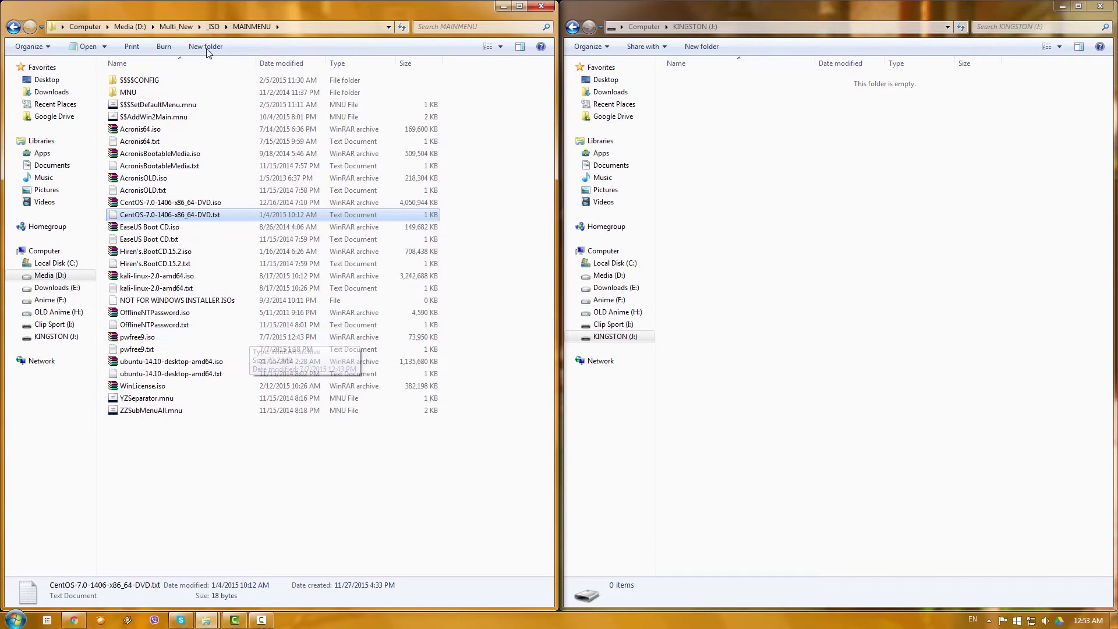
pyautogui.press('BackSpace')
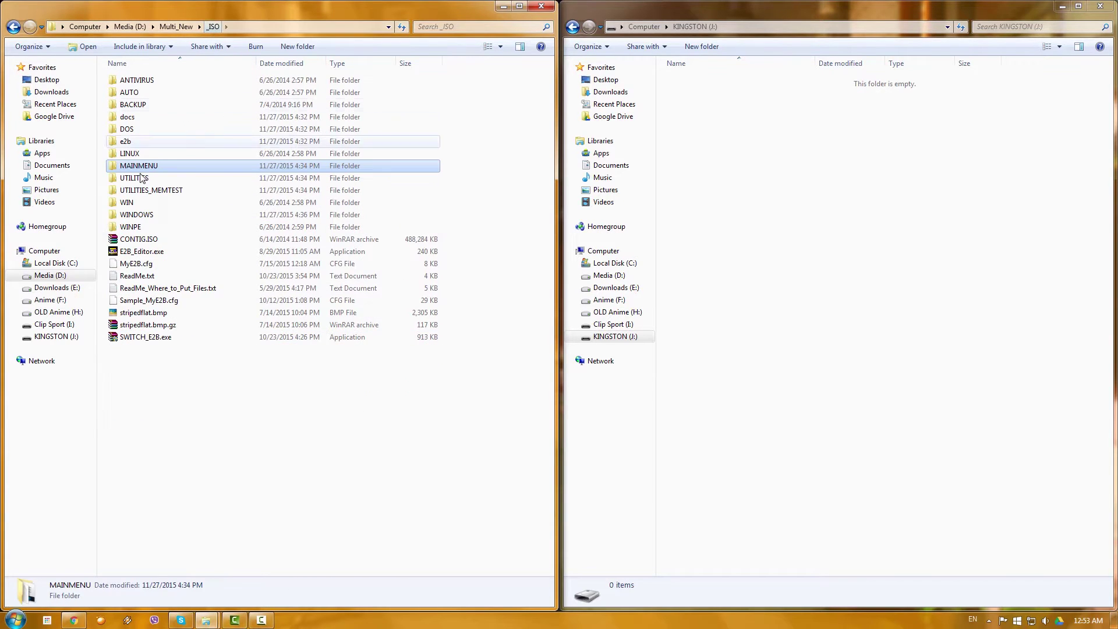
pyautogui.doubleClick(148, 215)
pyautogui.click(146, 143)
pyautogui.doubleClick(146, 143)
pyautogui.click(172, 132)
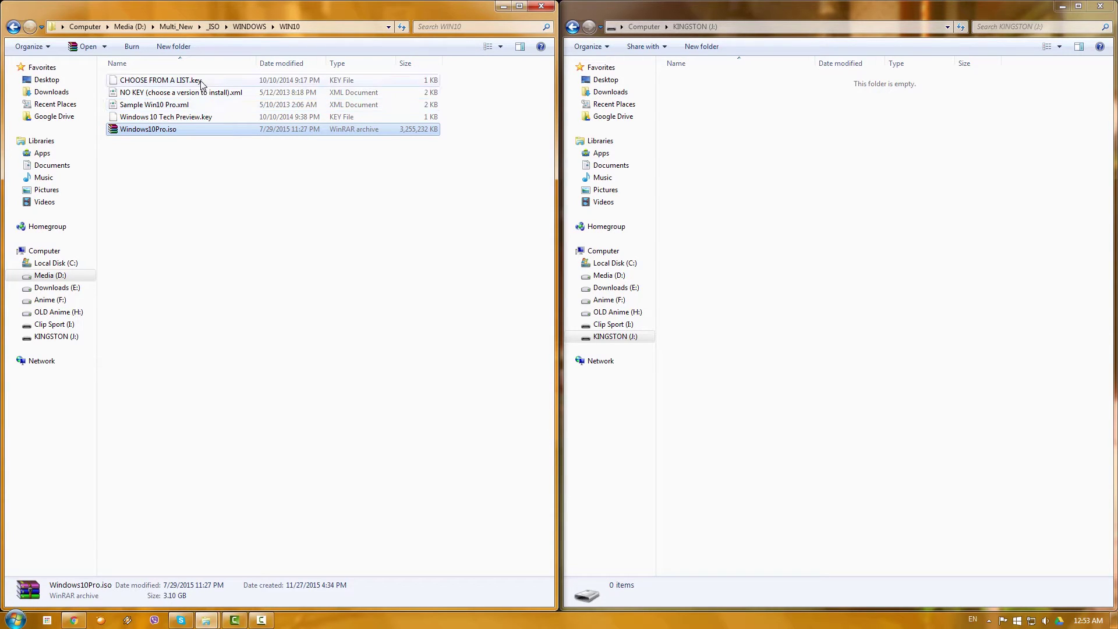
pyautogui.click(155, 145)
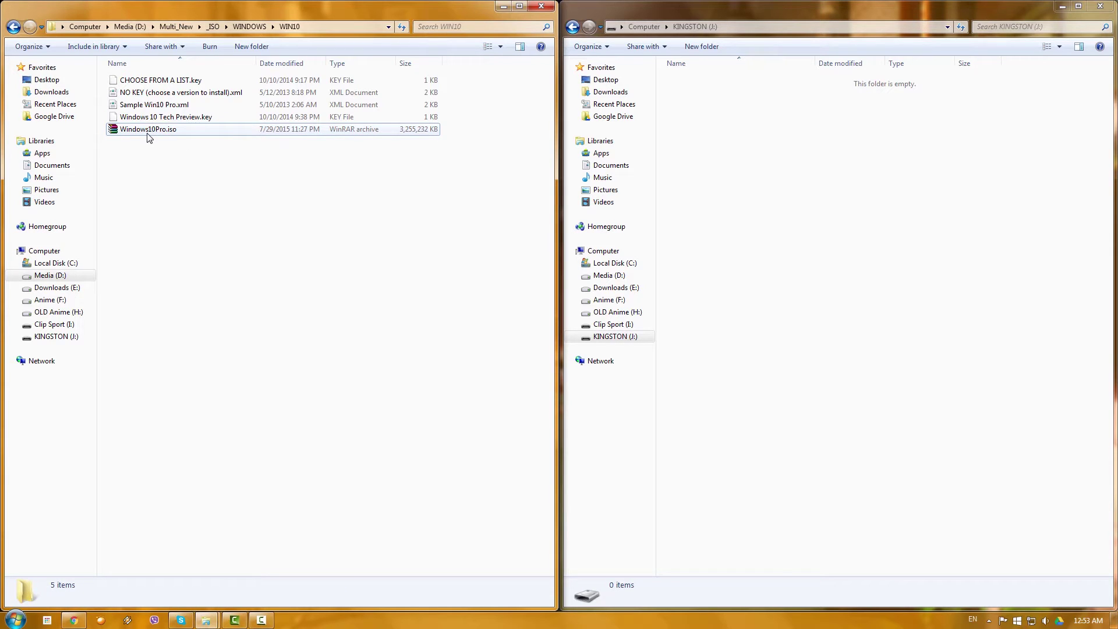
pyautogui.click(149, 132)
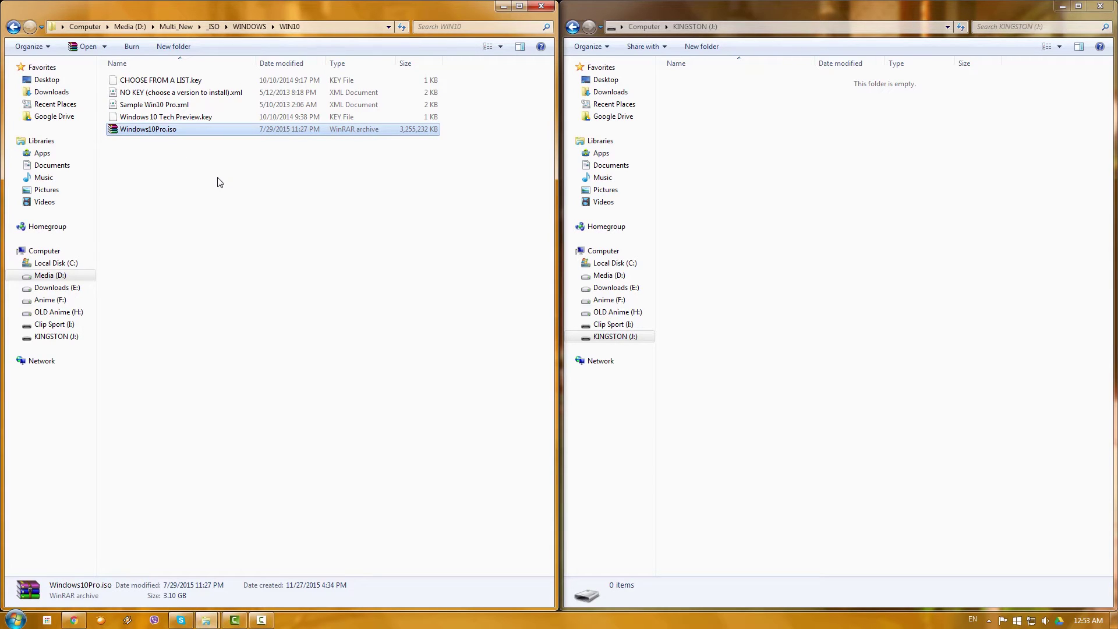
pyautogui.press('BackSpace')
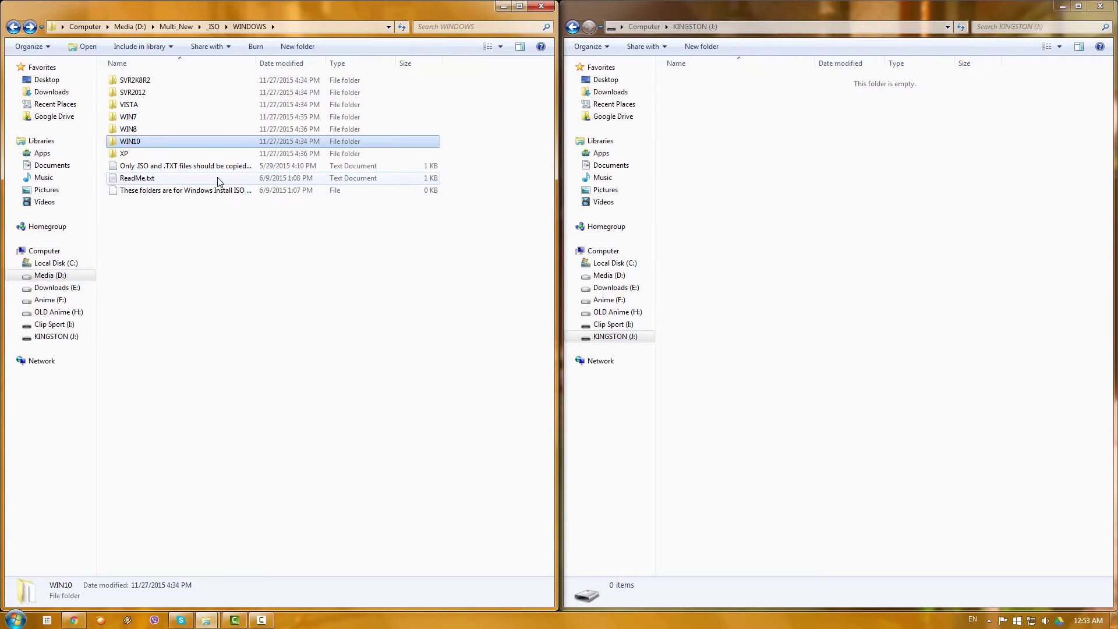
pyautogui.press('BackSpace')
pyautogui.press('Up')
pyautogui.press('Up')
pyautogui.press('Up')
pyautogui.press('Up')
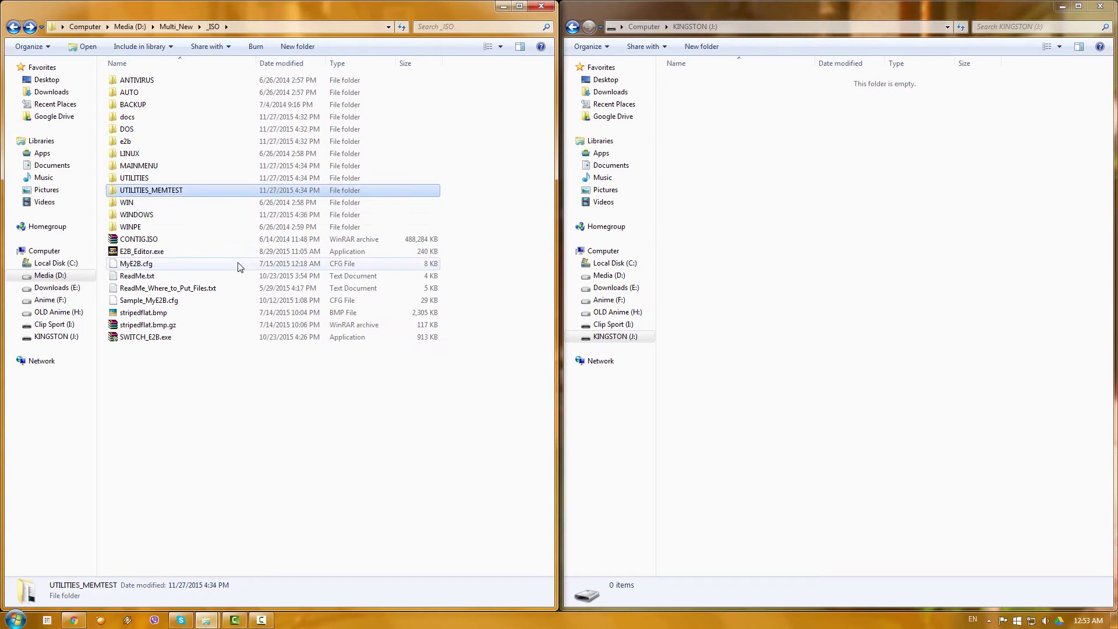
pyautogui.press('Return')
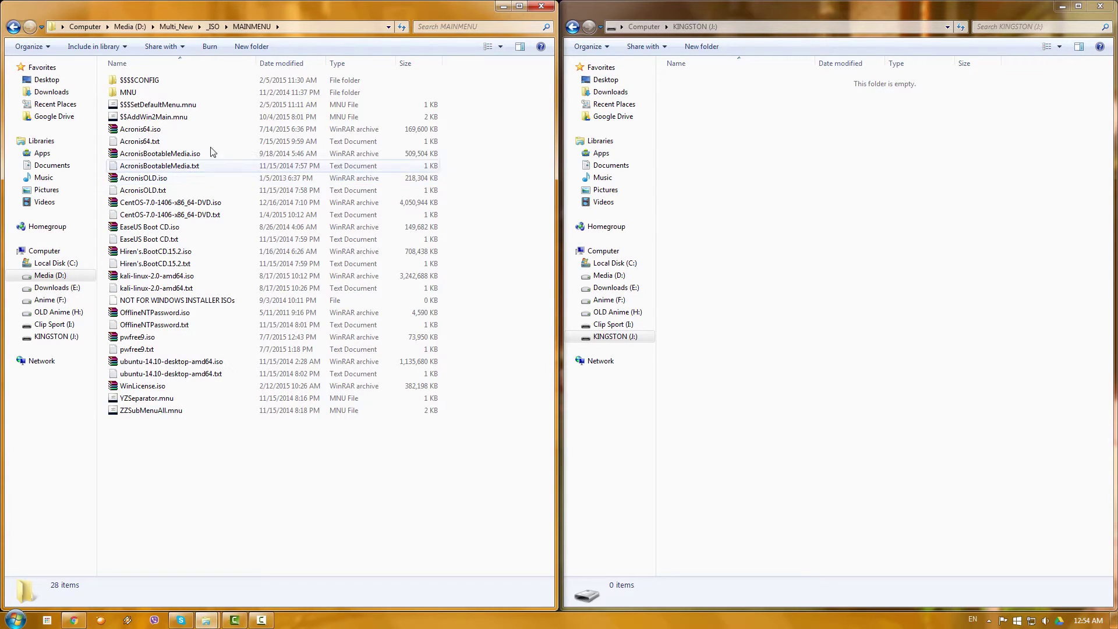
pyautogui.click(175, 117)
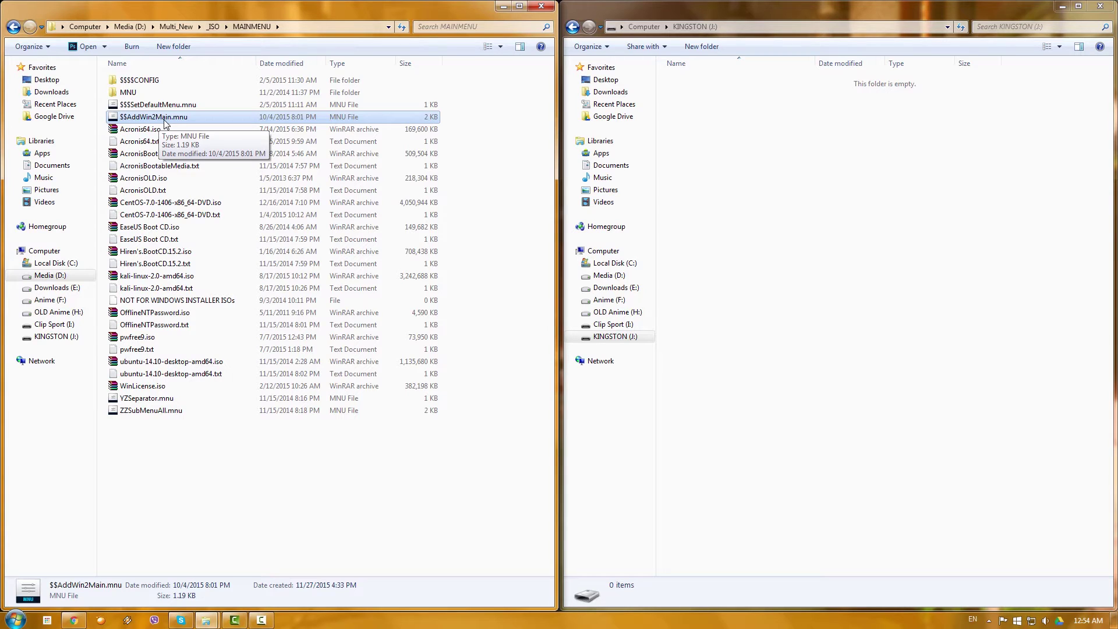
# Open $$AddWin2Main.mnu for editing in Notepad++
pyautogui.rightClick(165, 120)
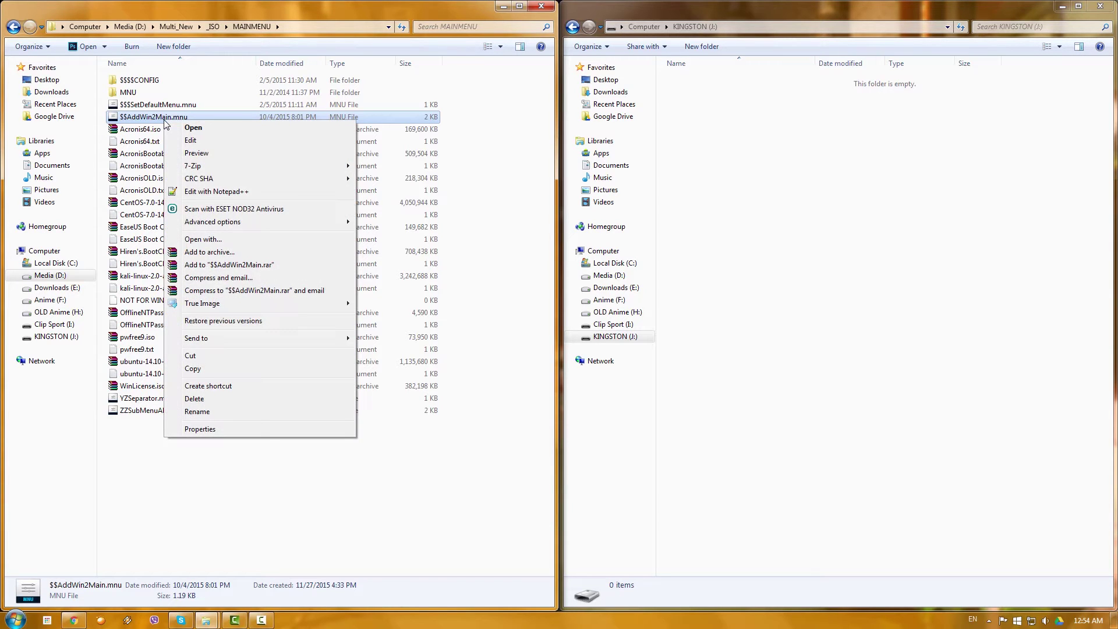
pyautogui.click(231, 193)
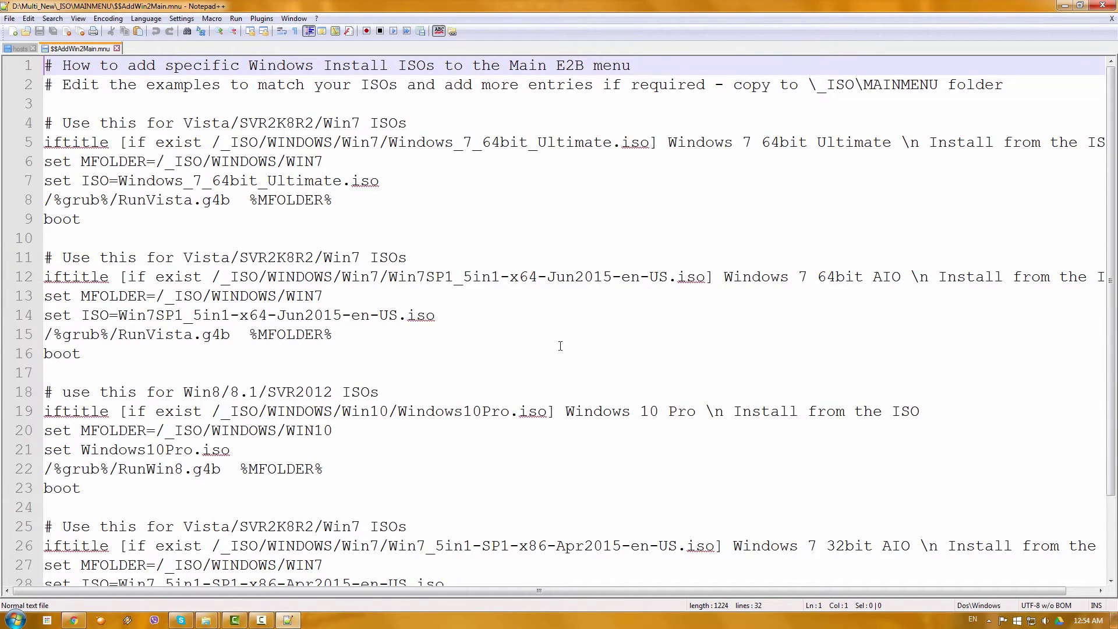
pyautogui.click(394, 354)
pyautogui.scroll(-2, 394, 271)
pyautogui.scroll(2, 435, 257)
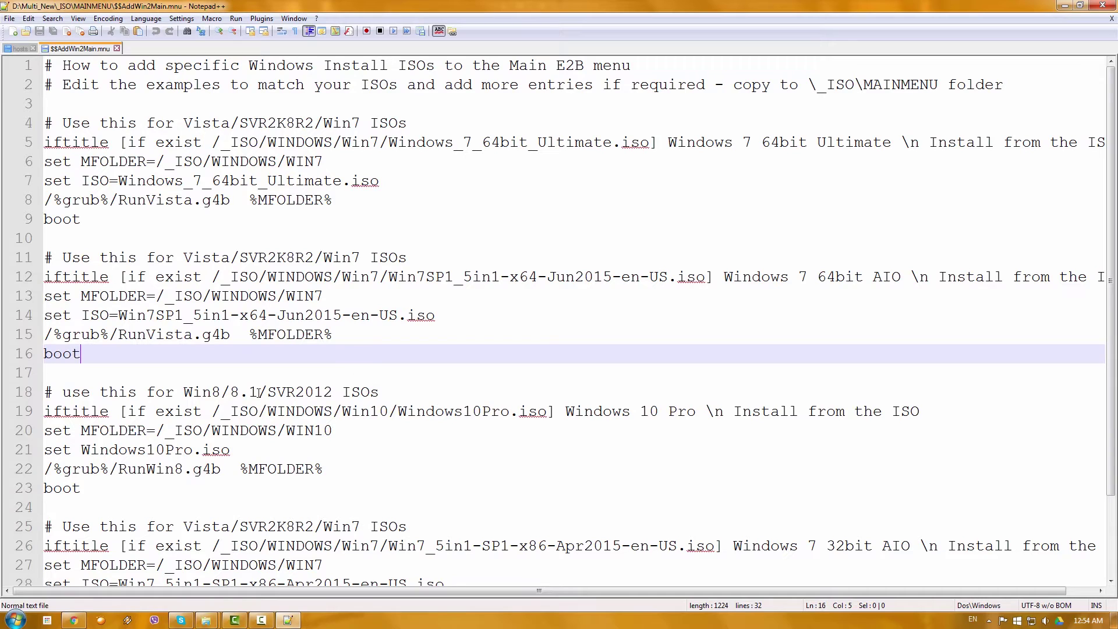
# Change the Win8/SVR2012 block's iftitle and ISO lines to Windows10Pro.iso in /_ISO/WINDOWS/WIN10
pyautogui.moveTo(181, 493); pyautogui.dragTo(7, 391)
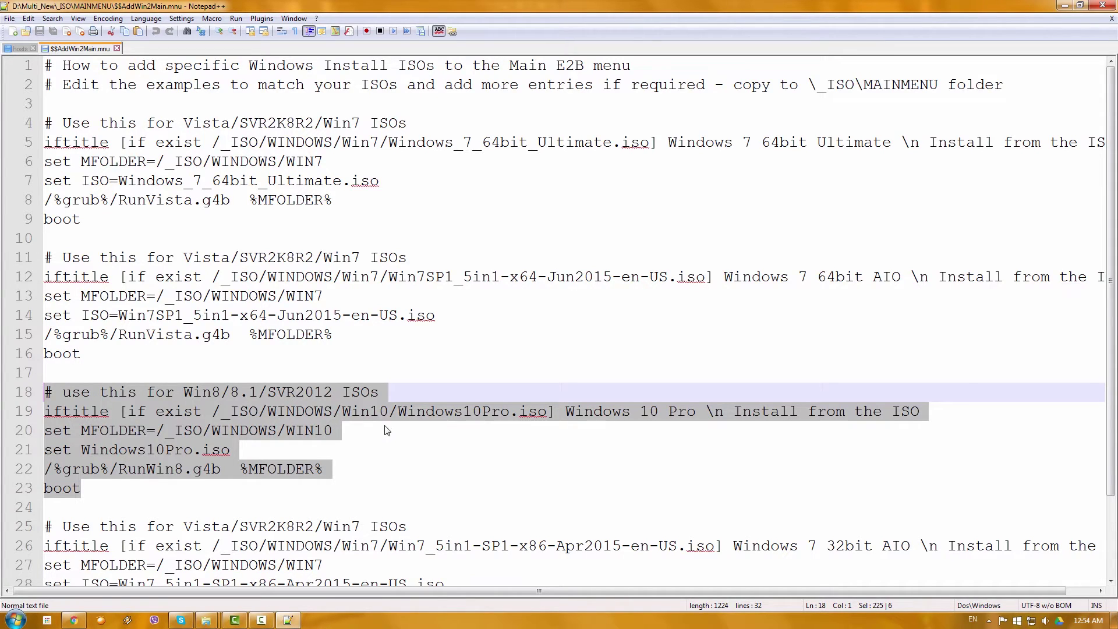
pyautogui.click(338, 411)
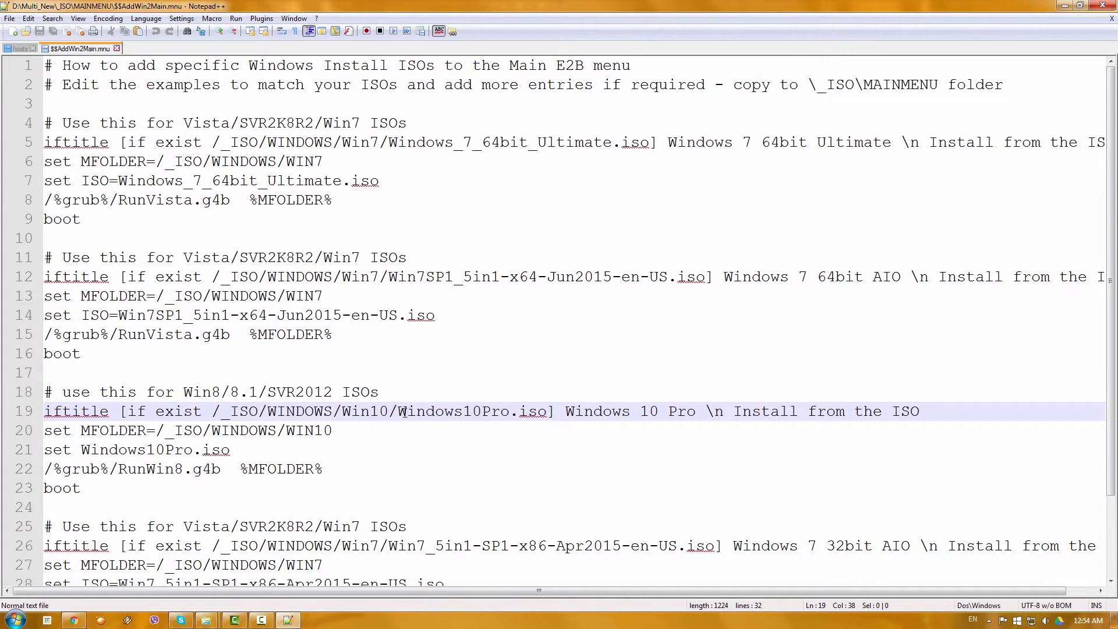
pyautogui.moveTo(407, 411); pyautogui.dragTo(515, 409)
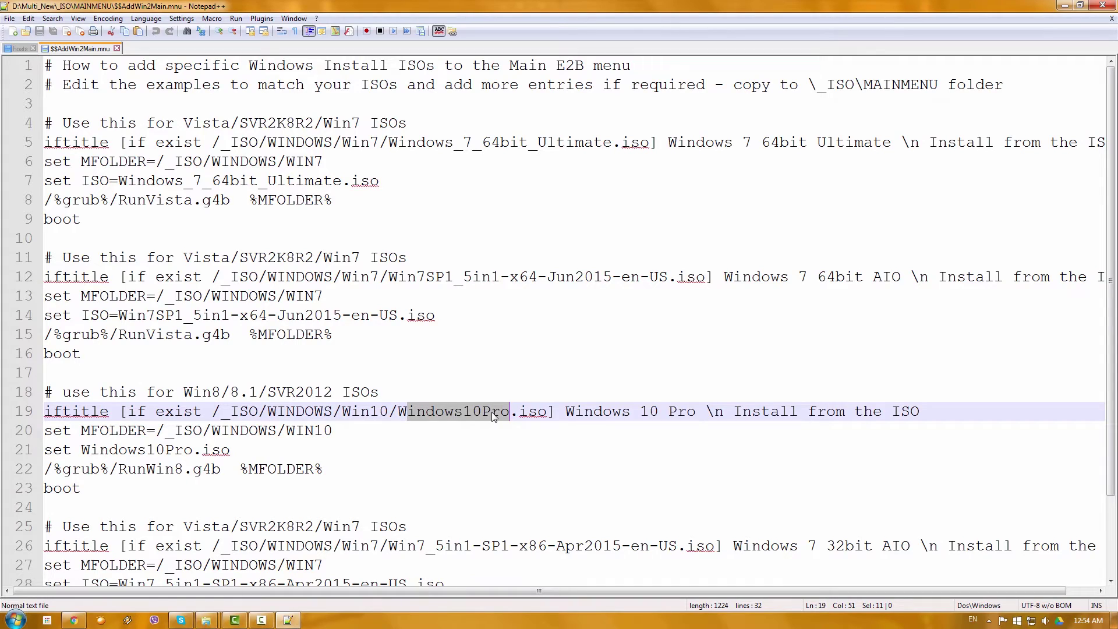
pyautogui.doubleClick(184, 450)
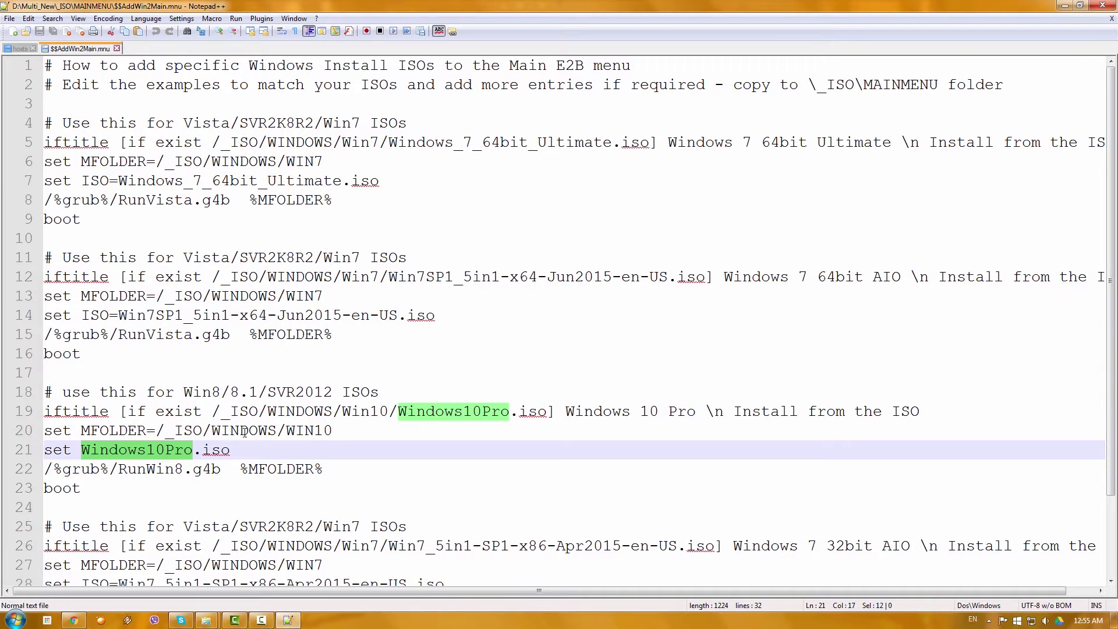
# Close Notepad++ and run QEMU_MENU_TEST (run as admin).cmd as administrator
pyautogui.click(1102, 5)
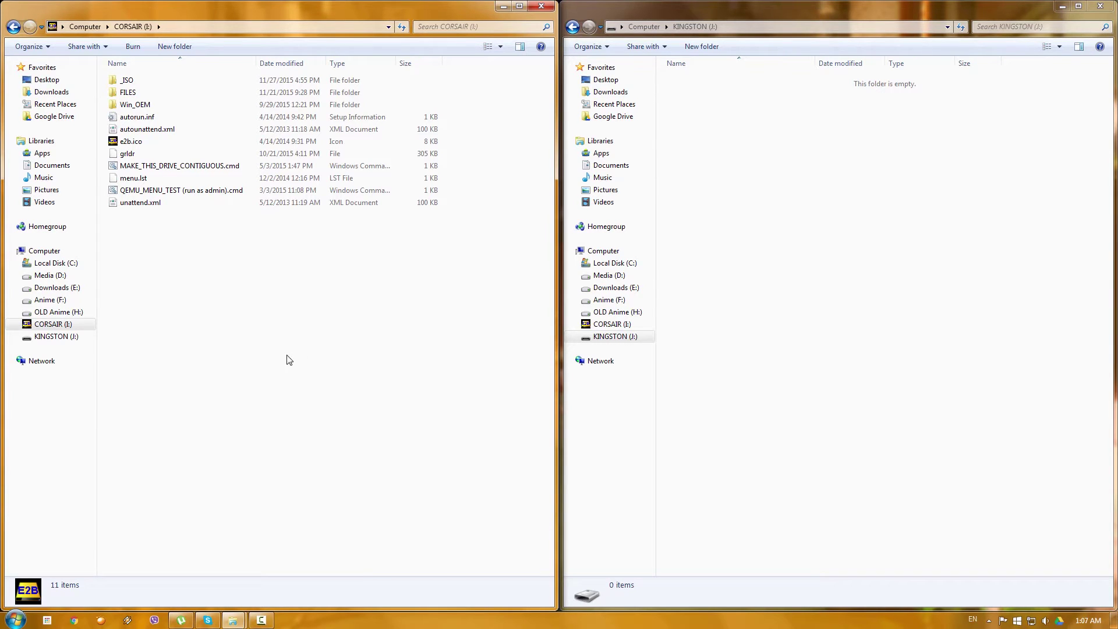
pyautogui.rightClick(186, 196)
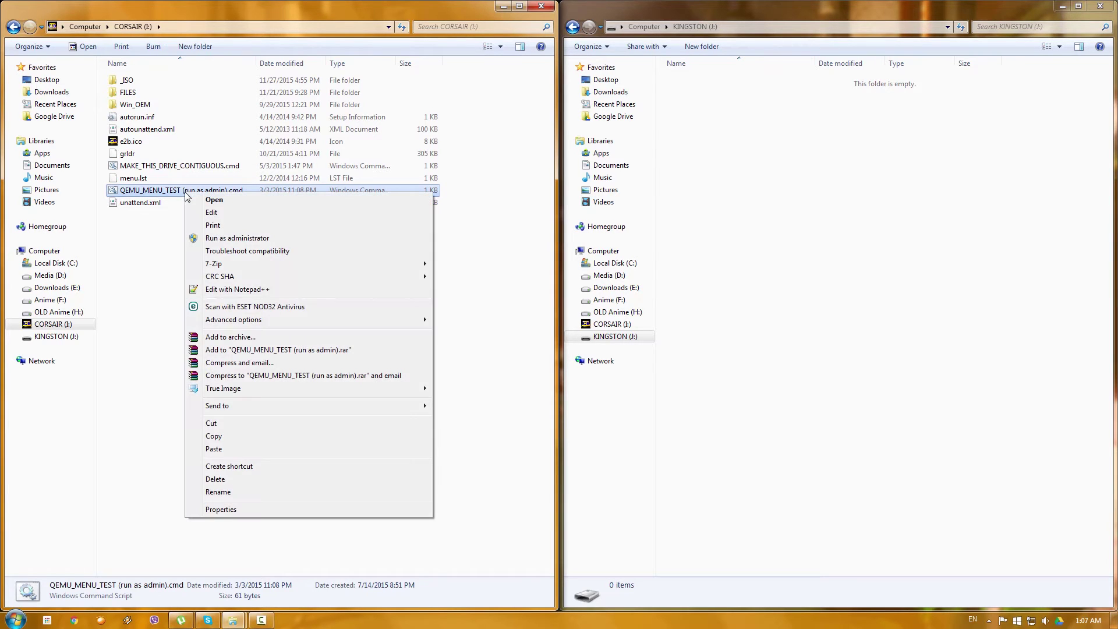
pyautogui.click(236, 242)
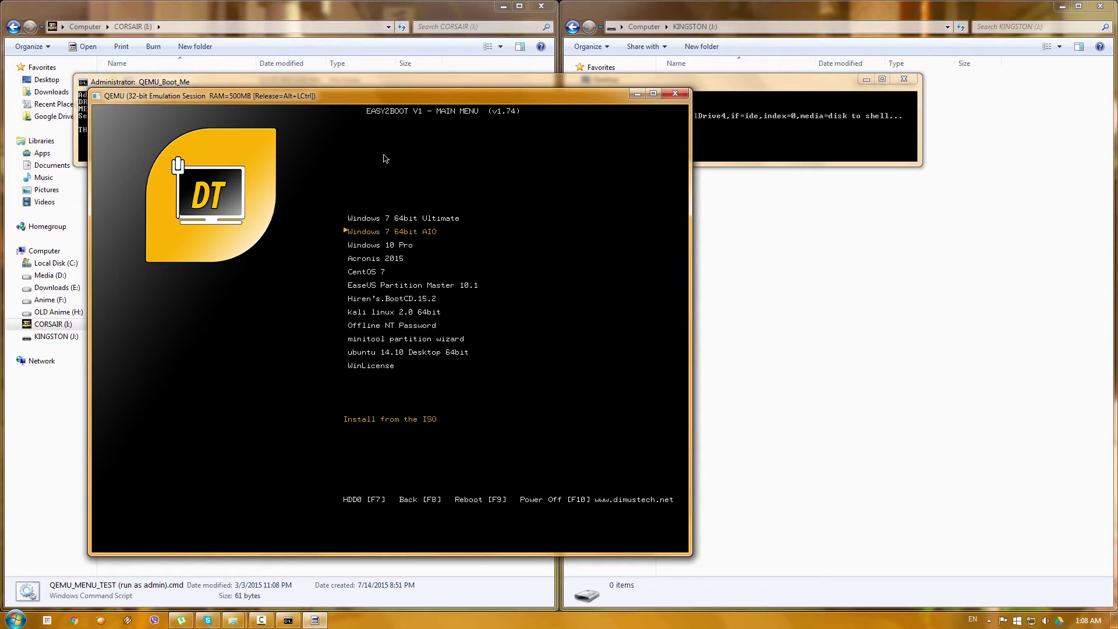
# Browse the Easy2Boot menu entries and move down to CentOS 7
pyautogui.press('Down')
pyautogui.press('Down')
pyautogui.press('Up')
pyautogui.press('Up')
pyautogui.press('Up')
pyautogui.press('Down')
pyautogui.press('Down')
pyautogui.press('Down')
pyautogui.press('Down')
pyautogui.press('Down')
pyautogui.press('Down')
pyautogui.press('Down')
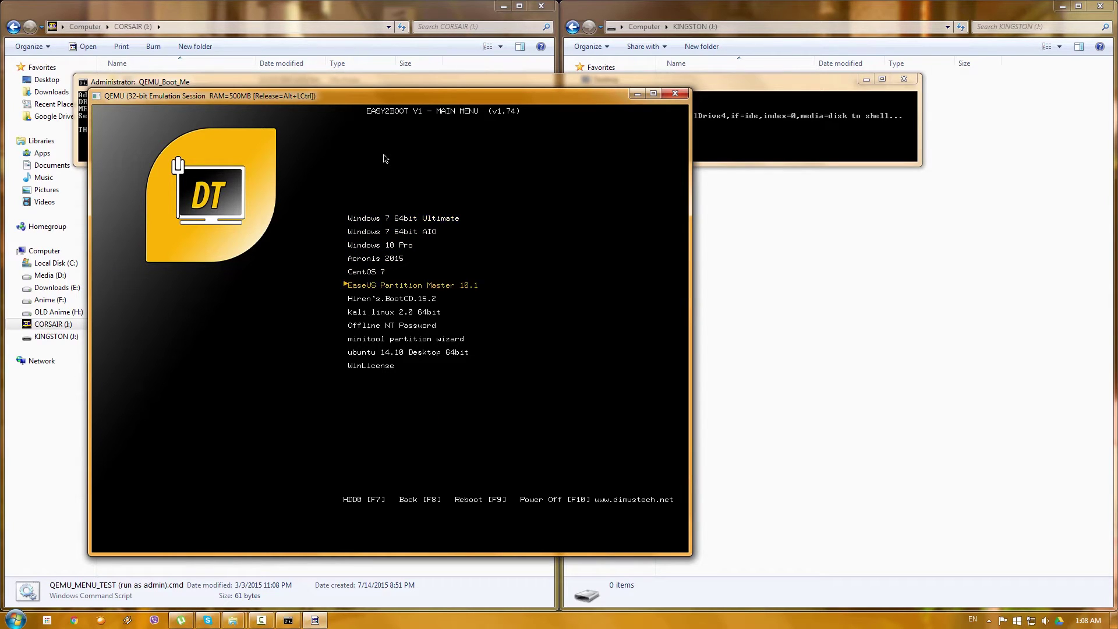
pyautogui.press('Down')
pyautogui.press('Down')
pyautogui.press('Down')
pyautogui.press('Down')
pyautogui.press('Down')
pyautogui.press('Down')
pyautogui.press('Down')
pyautogui.press('Down')
pyautogui.press('Down')
pyautogui.press('Down')
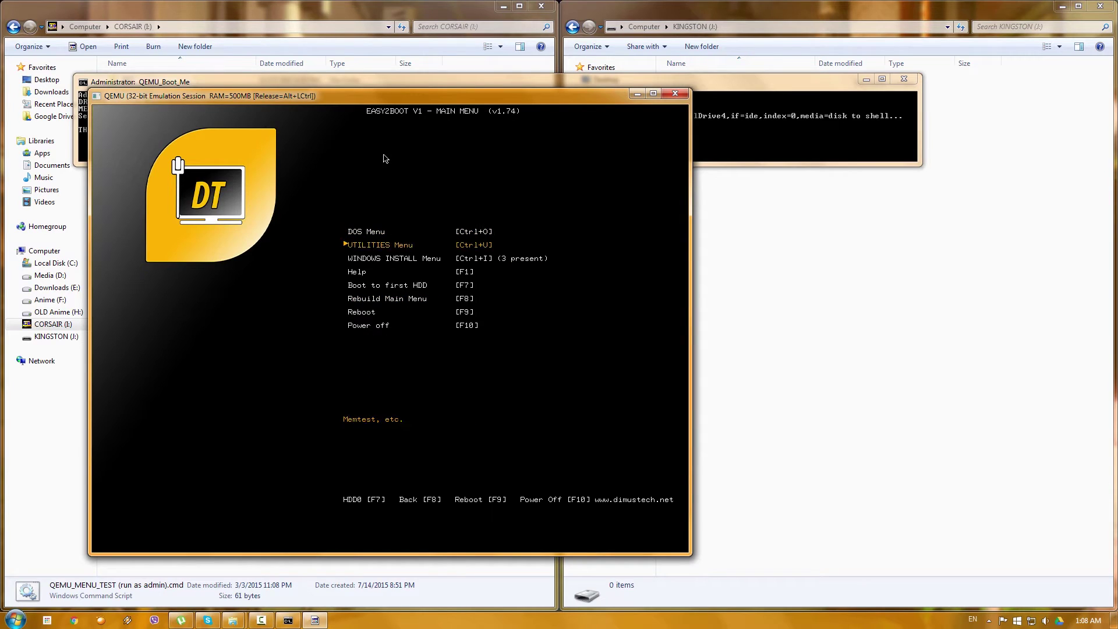
pyautogui.press('Up')
pyautogui.press('Up')
pyautogui.press('Up')
pyautogui.press('Up')
pyautogui.press('Up')
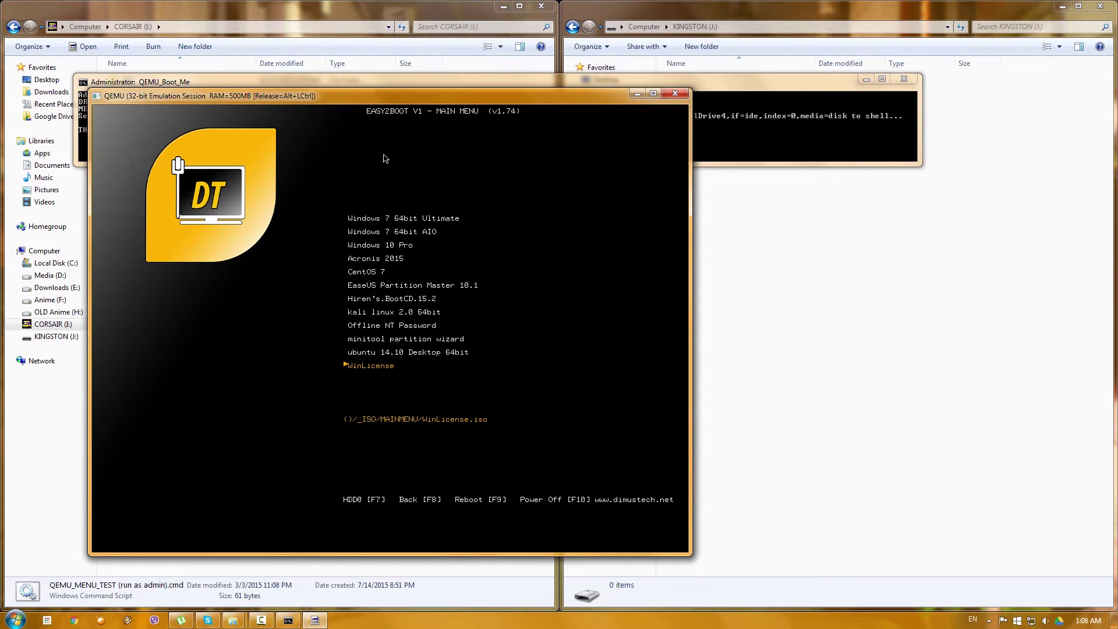
pyautogui.press('Down')
pyautogui.press('Down')
pyautogui.press('Down')
pyautogui.press('Down')
pyautogui.press('Down')
pyautogui.press('Down')
pyautogui.press('Down')
pyautogui.press('Down')
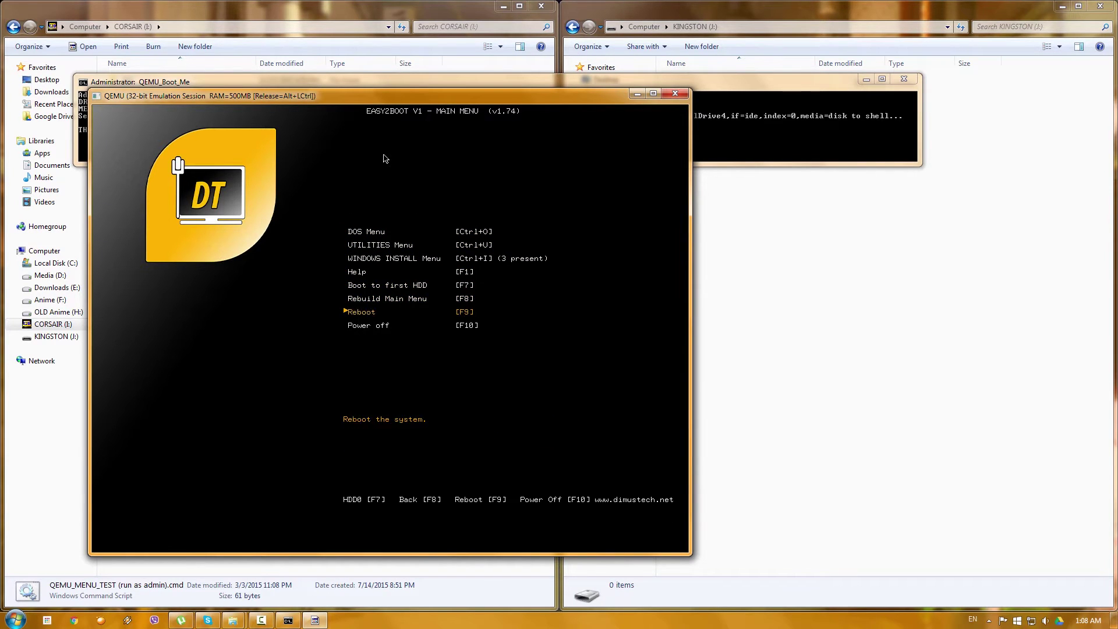
pyautogui.press('Down')
pyautogui.press('Down')
pyautogui.press('Down')
pyautogui.press('Down')
pyautogui.press('Down')
pyautogui.press('Down')
pyautogui.press('Down')
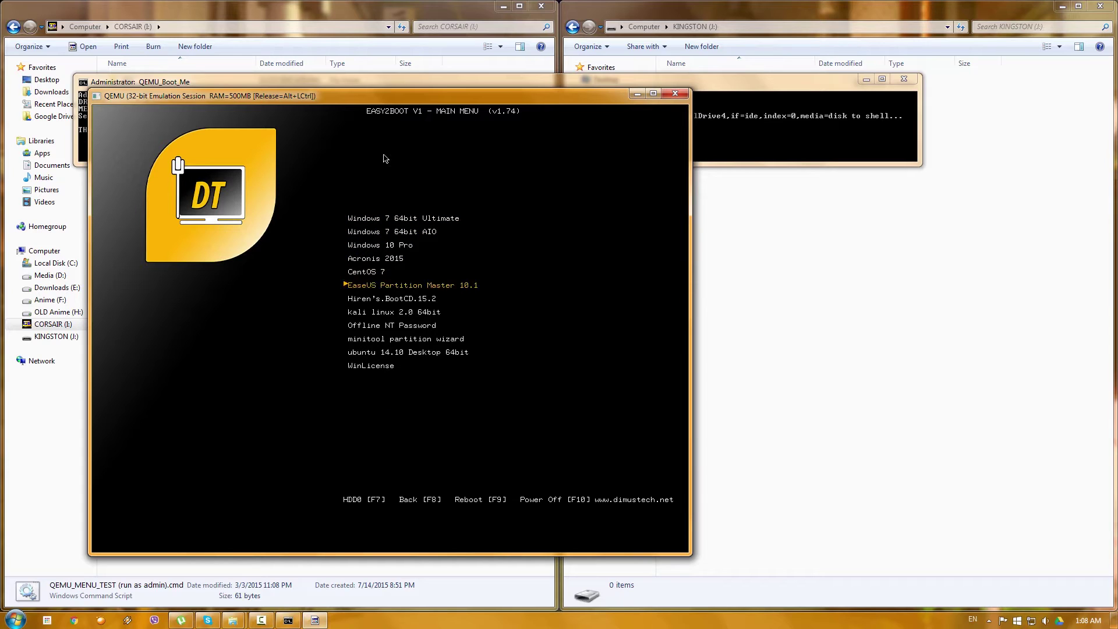
pyautogui.press('Down')
pyautogui.press('Down')
pyautogui.press('Down')
pyautogui.press('Down')
pyautogui.press('Down')
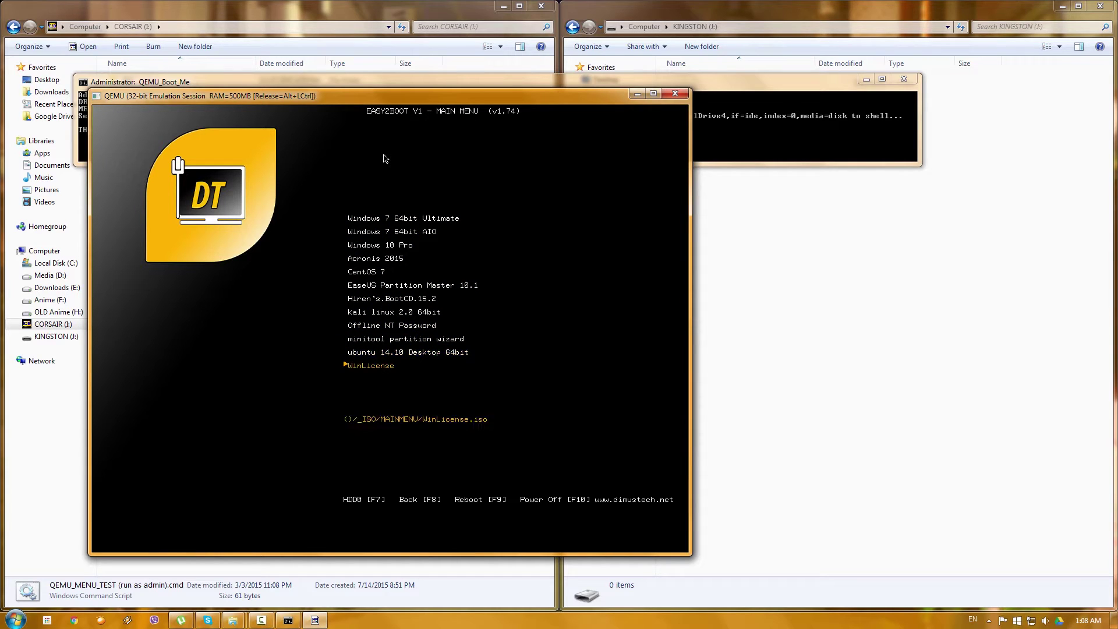
pyautogui.press('Up')
pyautogui.press('Up')
pyautogui.press('Up')
pyautogui.press('Up')
pyautogui.press('Up')
pyautogui.press('Up')
pyautogui.press('Up')
pyautogui.press('Up')
pyautogui.press('Up')
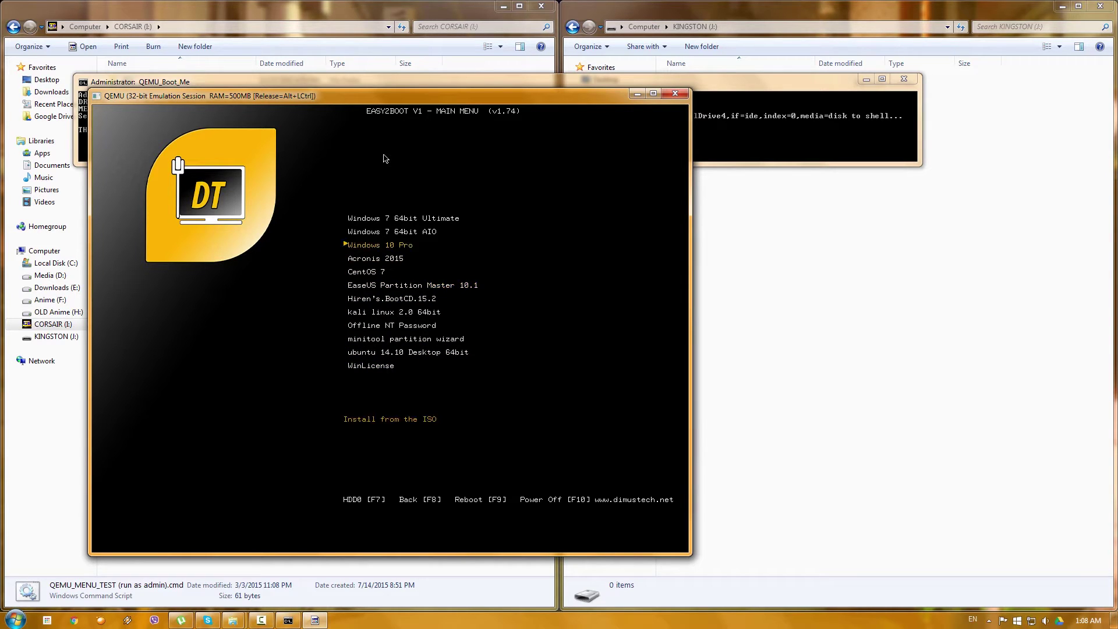
pyautogui.press('Up')
pyautogui.press('Up')
pyautogui.press('Down')
pyautogui.press('Down')
pyautogui.press('Down')
pyautogui.press('Down')
pyautogui.press('Down')
pyautogui.press('Down')
pyautogui.press('Down')
pyautogui.press('Down')
pyautogui.press('Down')
pyautogui.press('Down')
pyautogui.press('Down')
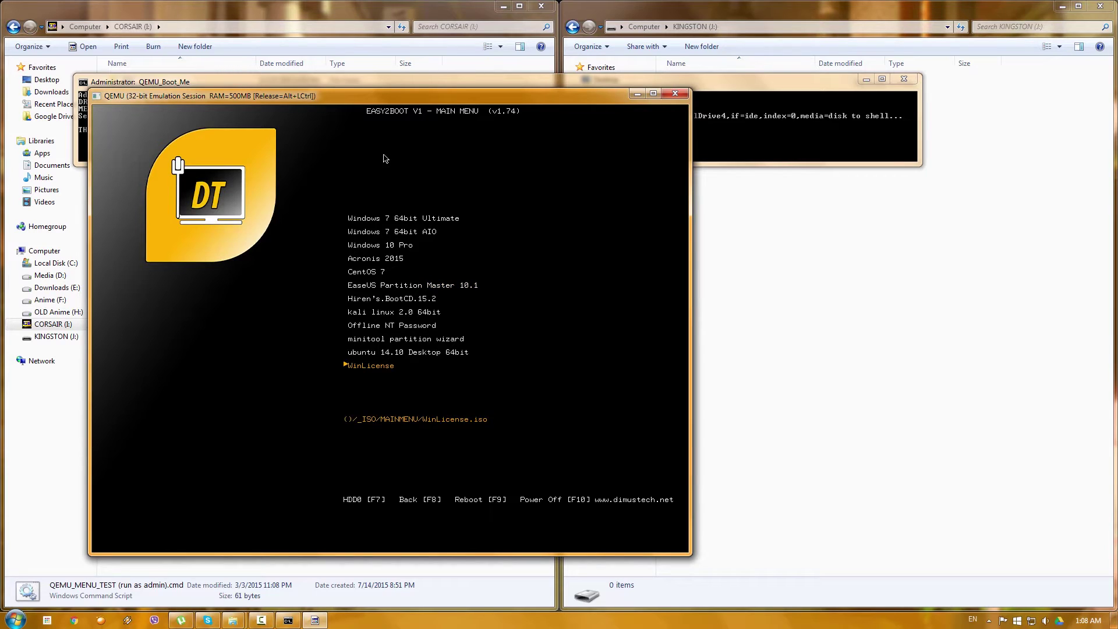
pyautogui.press('Down')
pyautogui.press('Down')
pyautogui.press('Down')
pyautogui.press('Down')
pyautogui.press('Down')
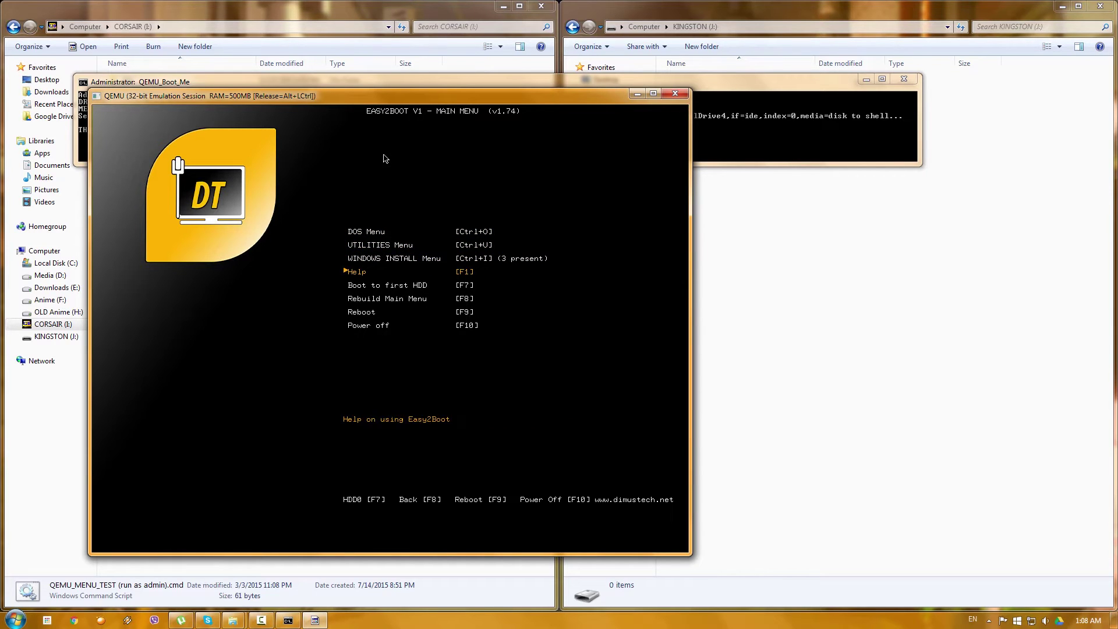
pyautogui.press('Down')
pyautogui.press('Down')
pyautogui.press('Down')
pyautogui.press('Down')
pyautogui.press('Down')
pyautogui.press('Down')
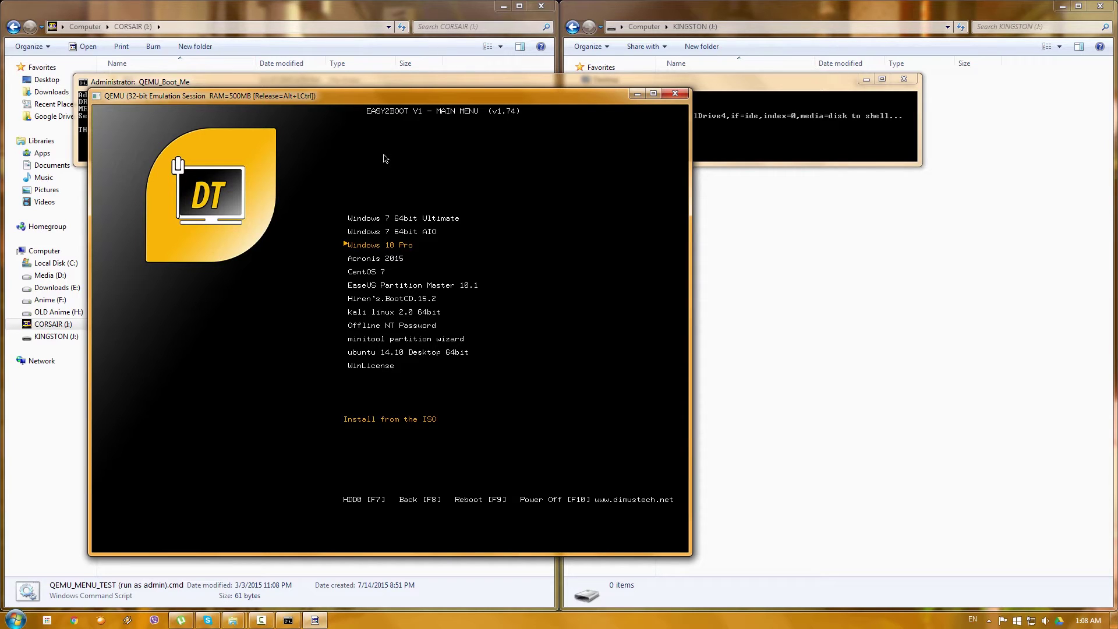
pyautogui.press('Down')
pyautogui.press('Down')
# Boot CentOS 7 using its Test this media option, then close QEMU
pyautogui.press('Return')
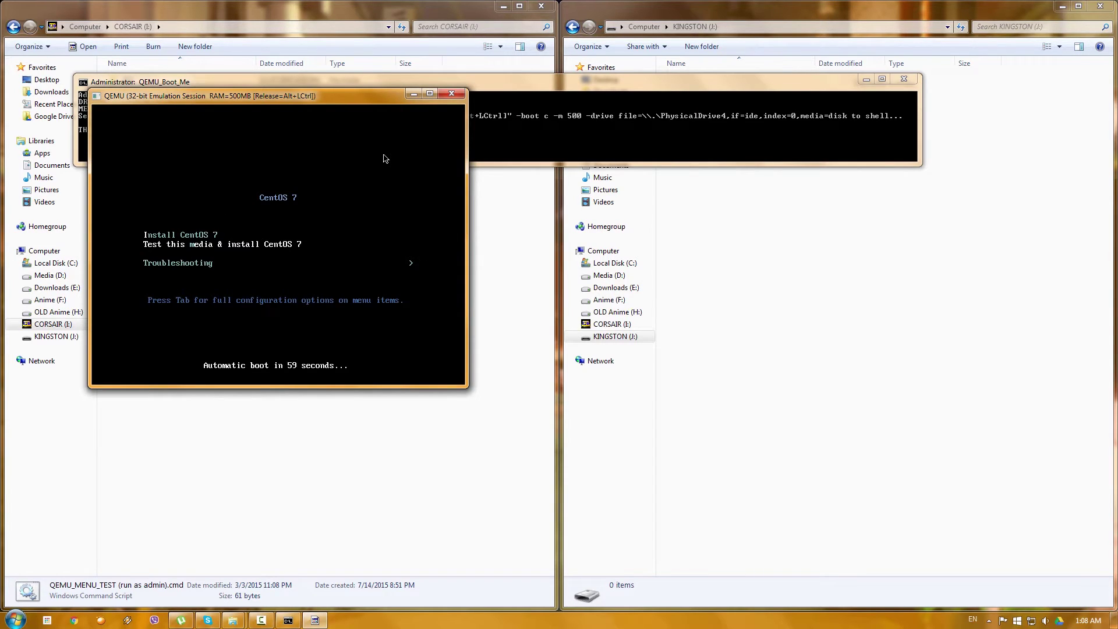
pyautogui.press('Down')
pyautogui.press('Up')
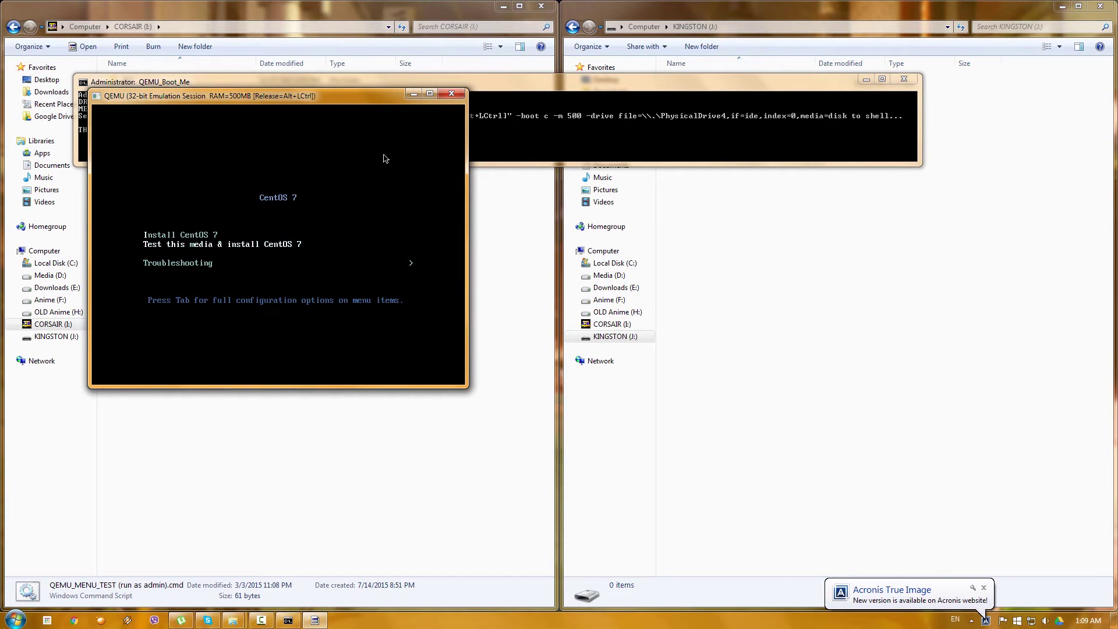
pyautogui.press('Return')
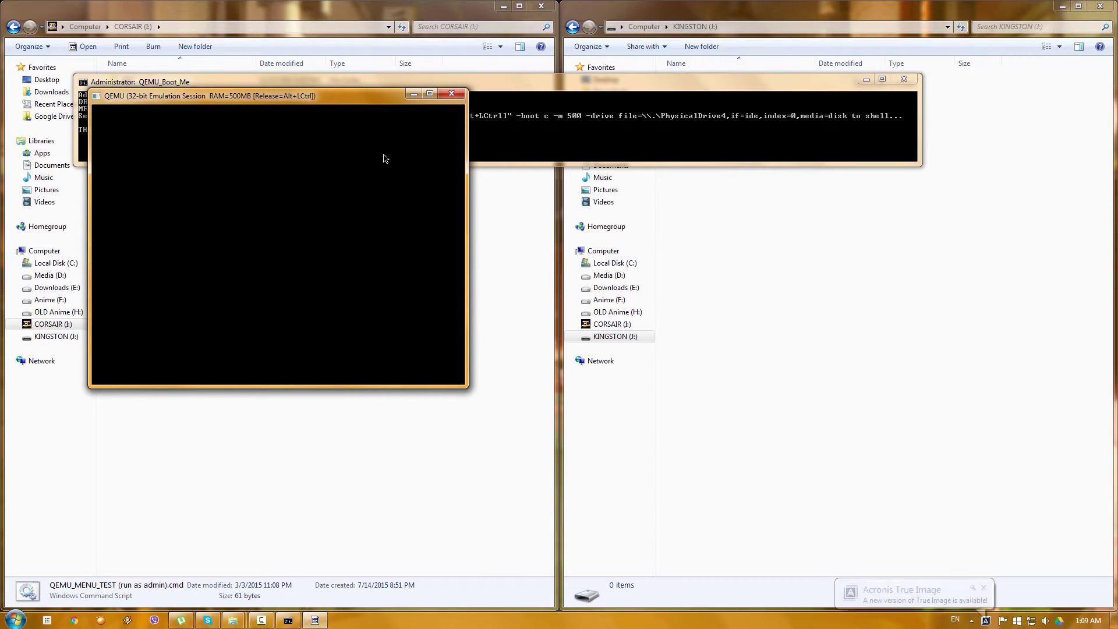
pyautogui.click(451, 93)
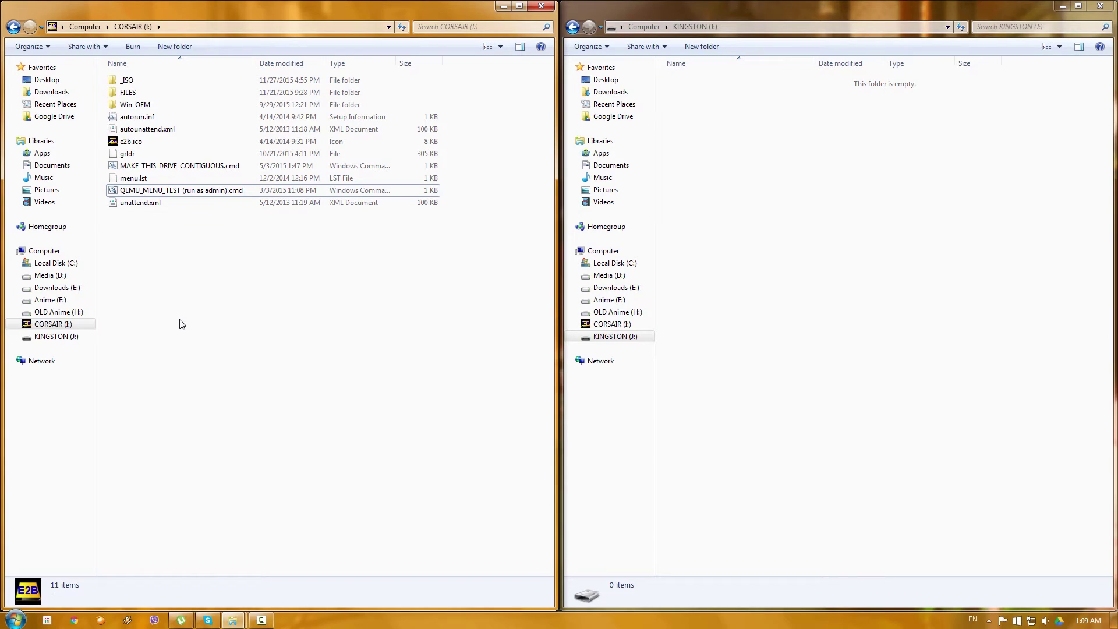
# From D:\Multi_New, navigate to _ISO\docs\Make_E2B_USB_Drive and select MAKE_E2B_USB_DRIVE.cmd
pyautogui.hotkey('alt', 'Left')
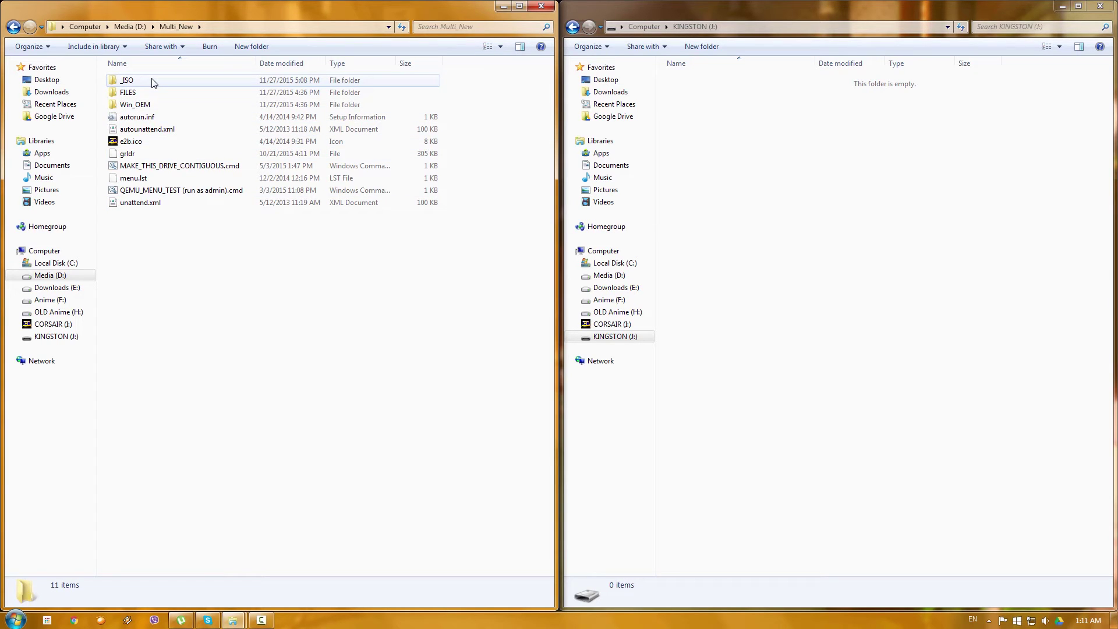
pyautogui.moveTo(153, 83)
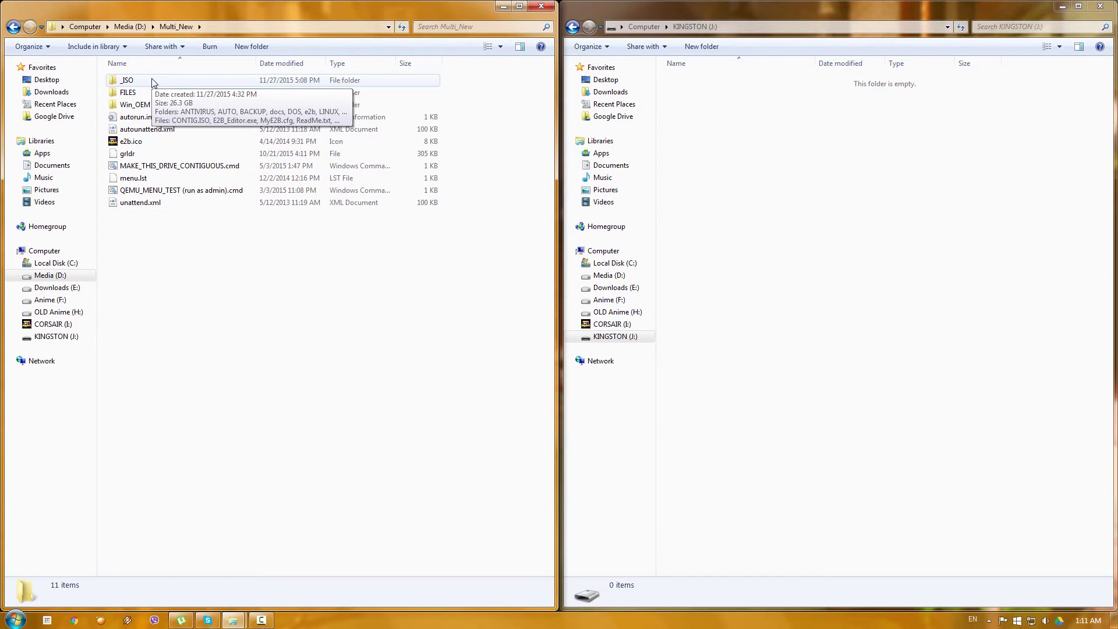
pyautogui.click(736, 131)
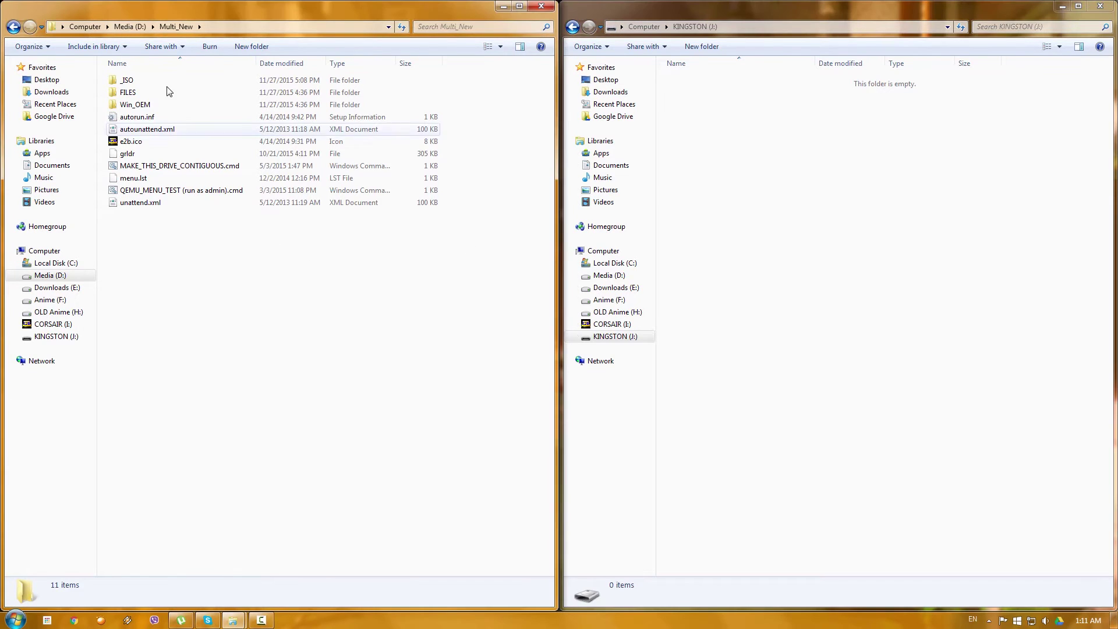
pyautogui.doubleClick(137, 86)
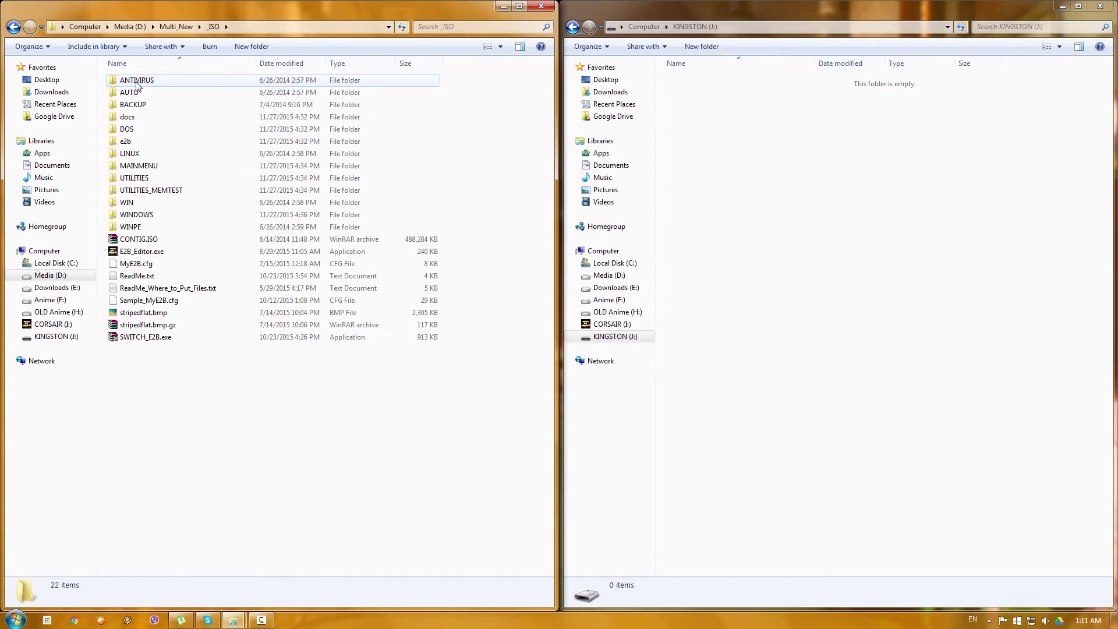
pyautogui.doubleClick(147, 119)
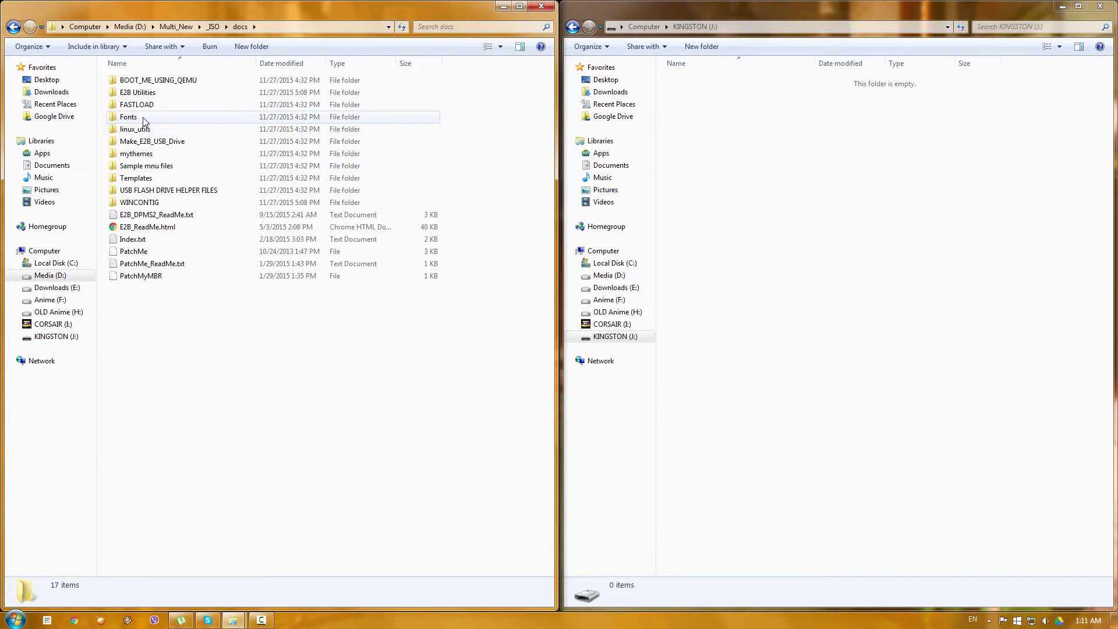
pyautogui.doubleClick(188, 143)
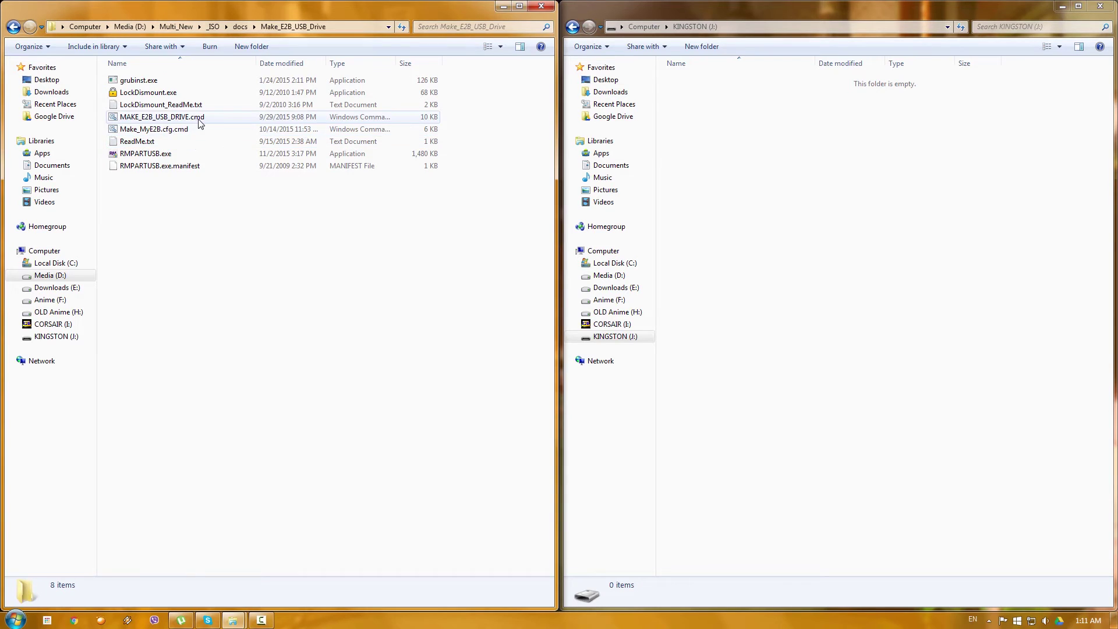
pyautogui.click(198, 119)
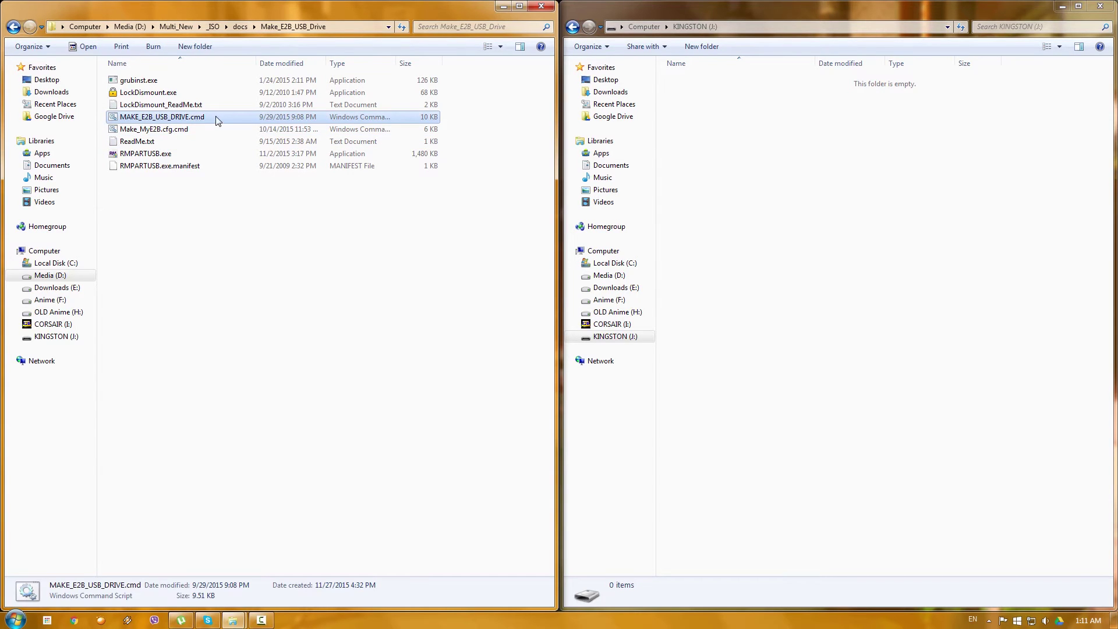
# Run MAKE_E2B_USB_DRIVE.cmd as administrator, choose drive 3 and confirm formatting with y
pyautogui.rightClick(216, 119)
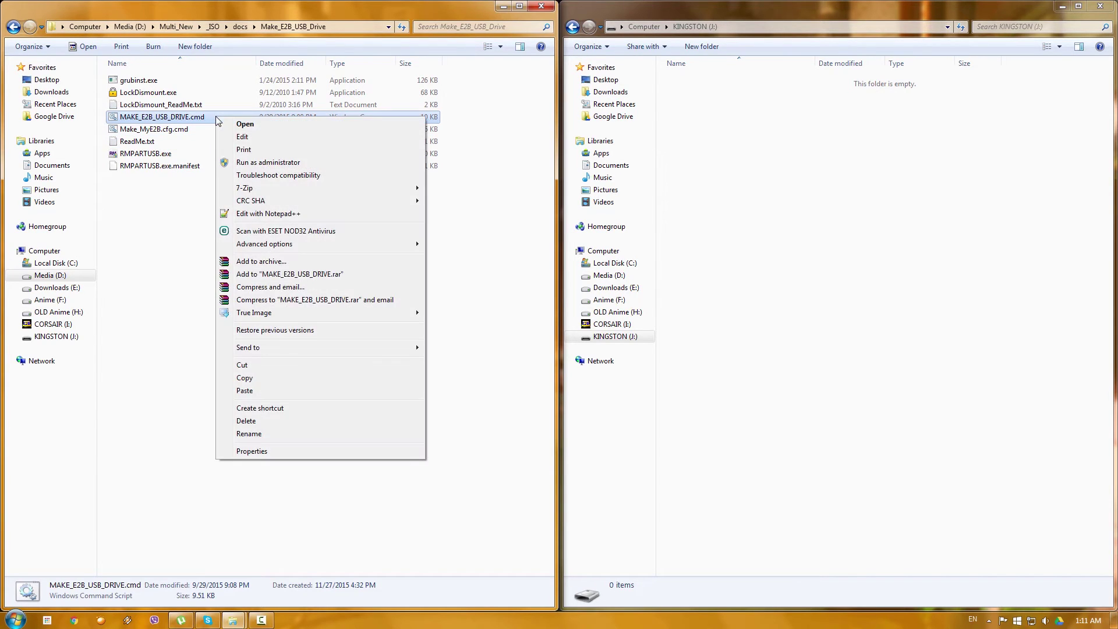
pyautogui.click(265, 163)
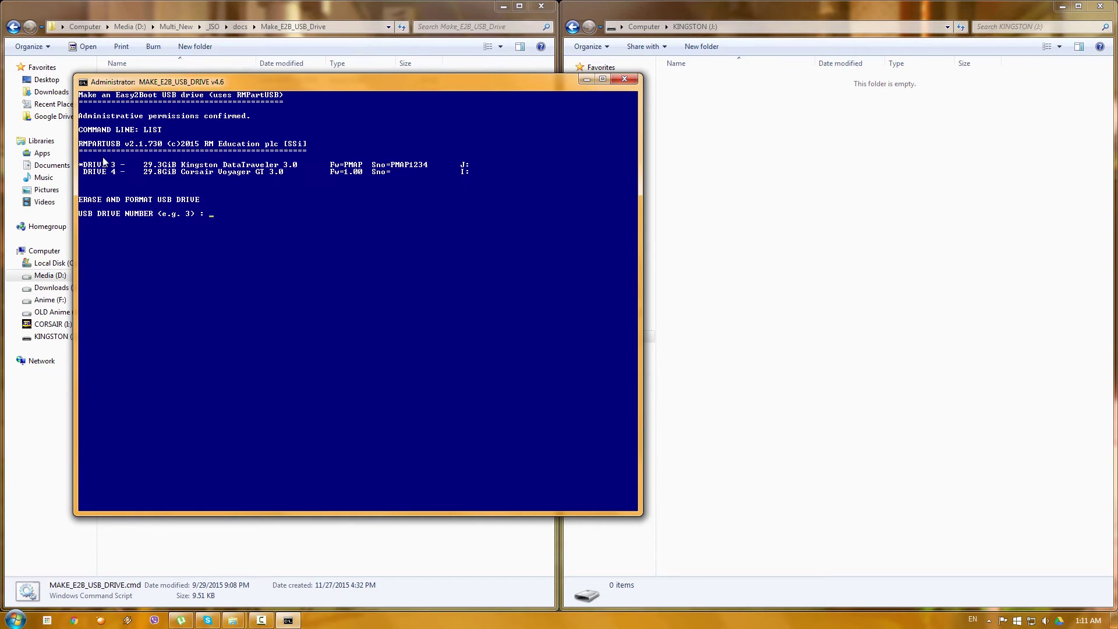
pyautogui.write('3')
pyautogui.press('Return')
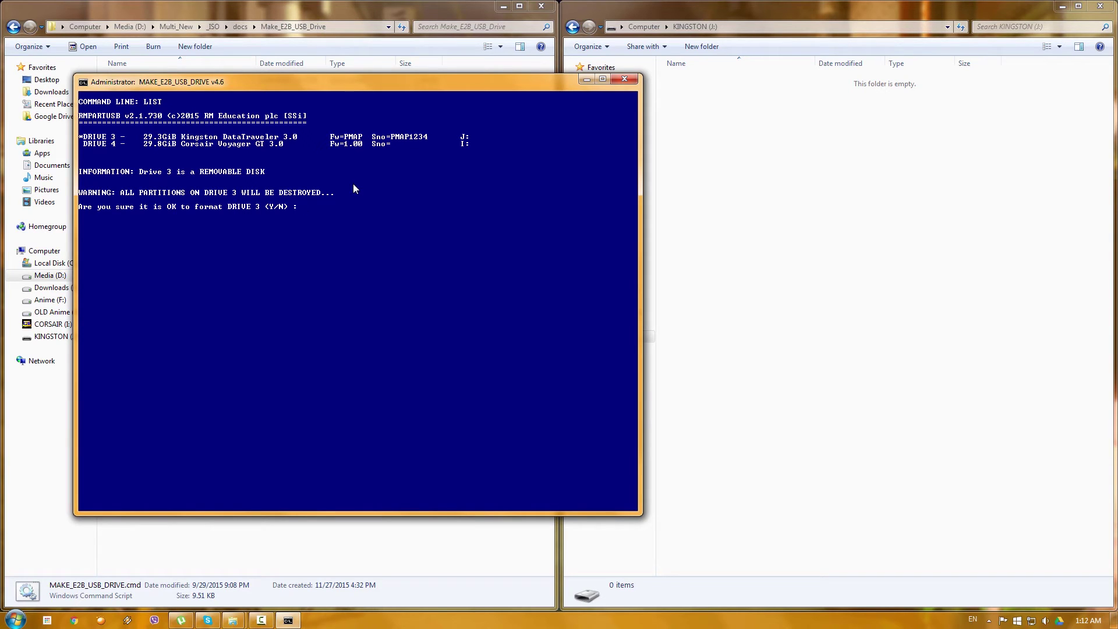
pyautogui.write('y')
pyautogui.press('Return')
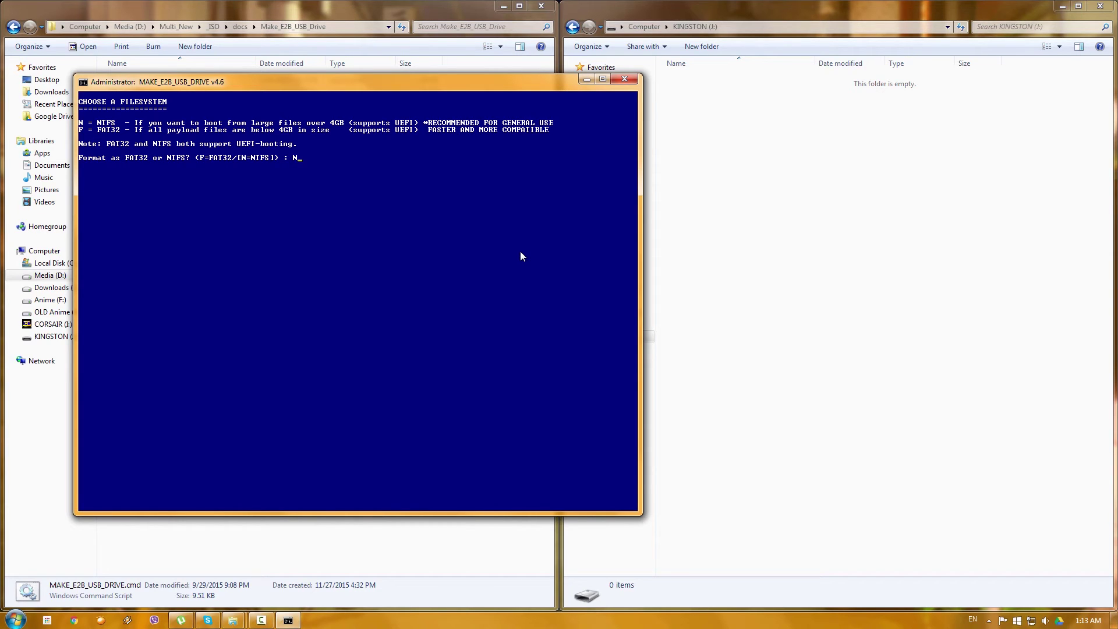
# Choose NTFS as the filesystem for drive 3
pyautogui.press('Return')
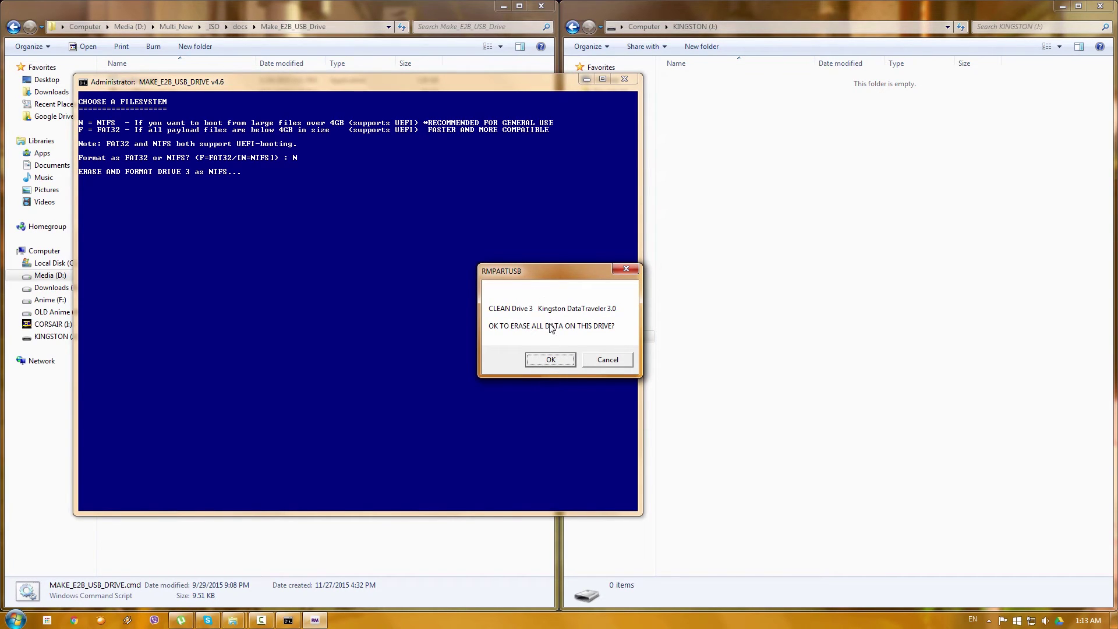
# Approve erasing drive 3 in RMPARTUSB and dismiss the ESET new-device alert
pyautogui.click(560, 359)
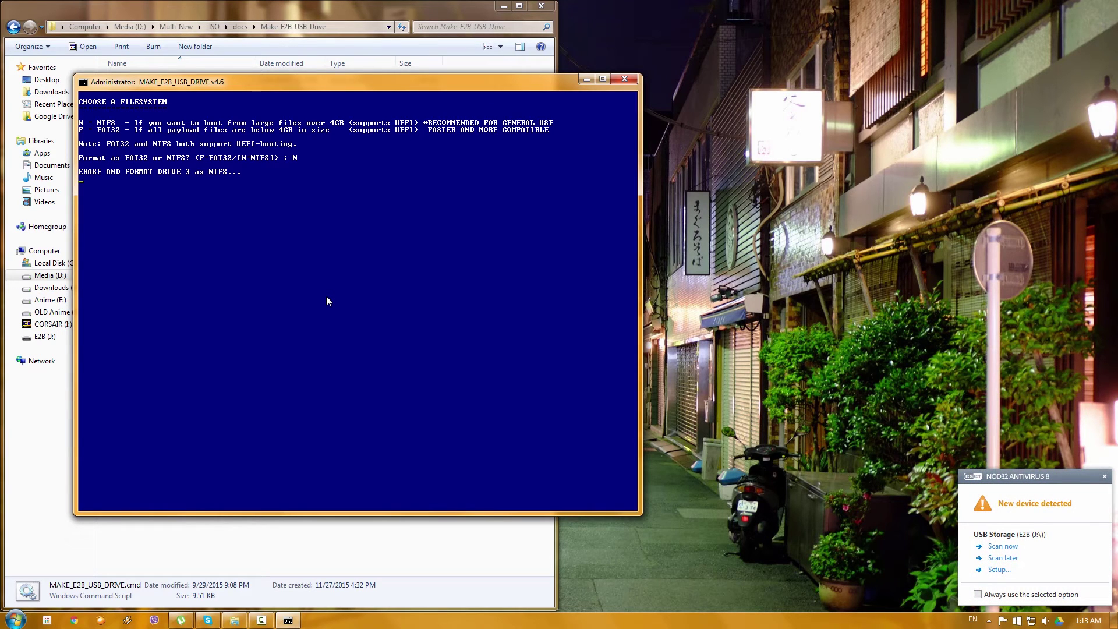
pyautogui.click(1103, 476)
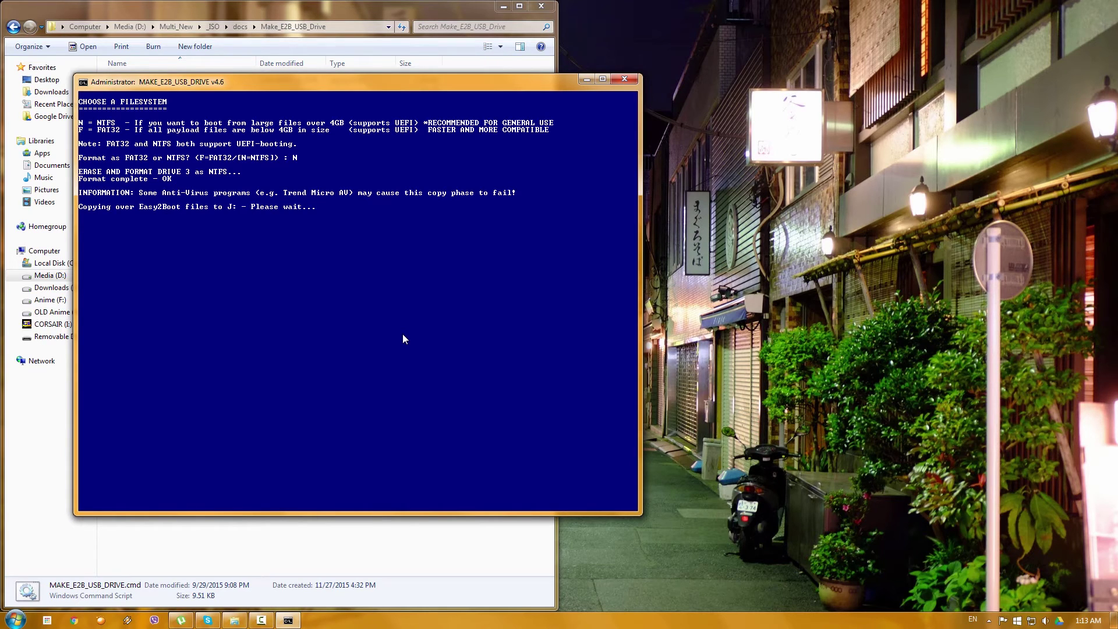
# Open E2B (J:) from Computer, snap it to the right, and check its _ISO folder
pyautogui.press('super')
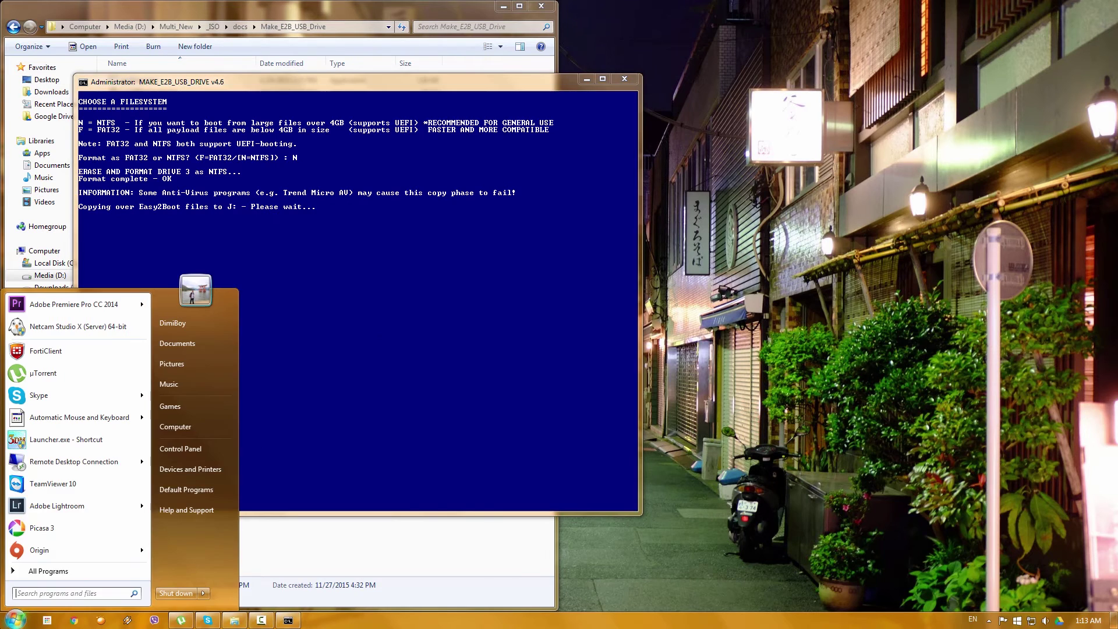
pyautogui.click(184, 426)
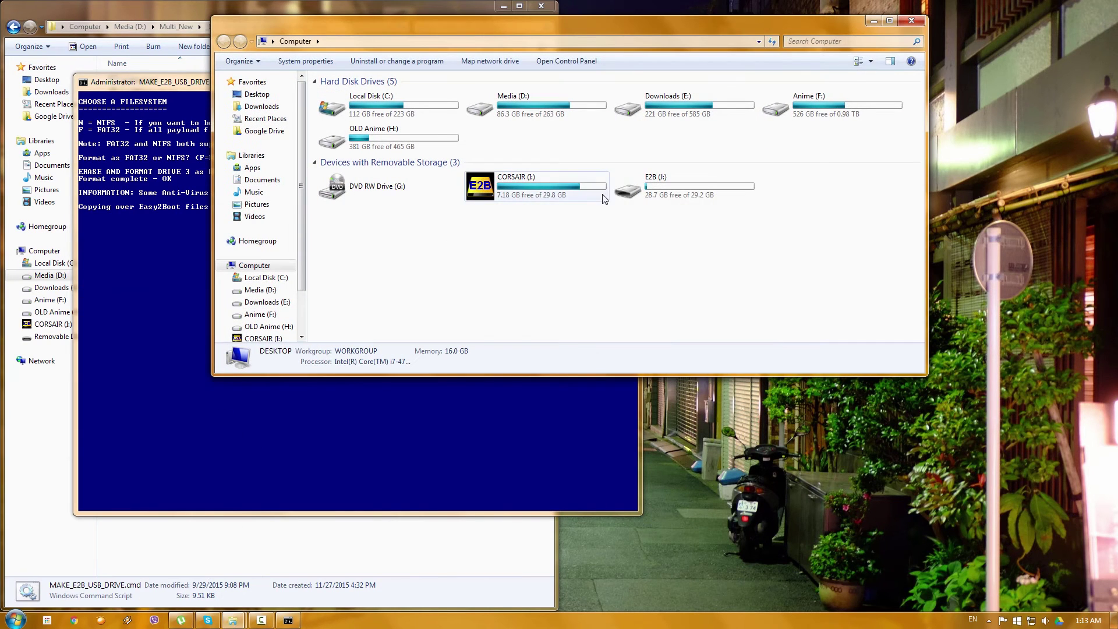
pyautogui.doubleClick(660, 193)
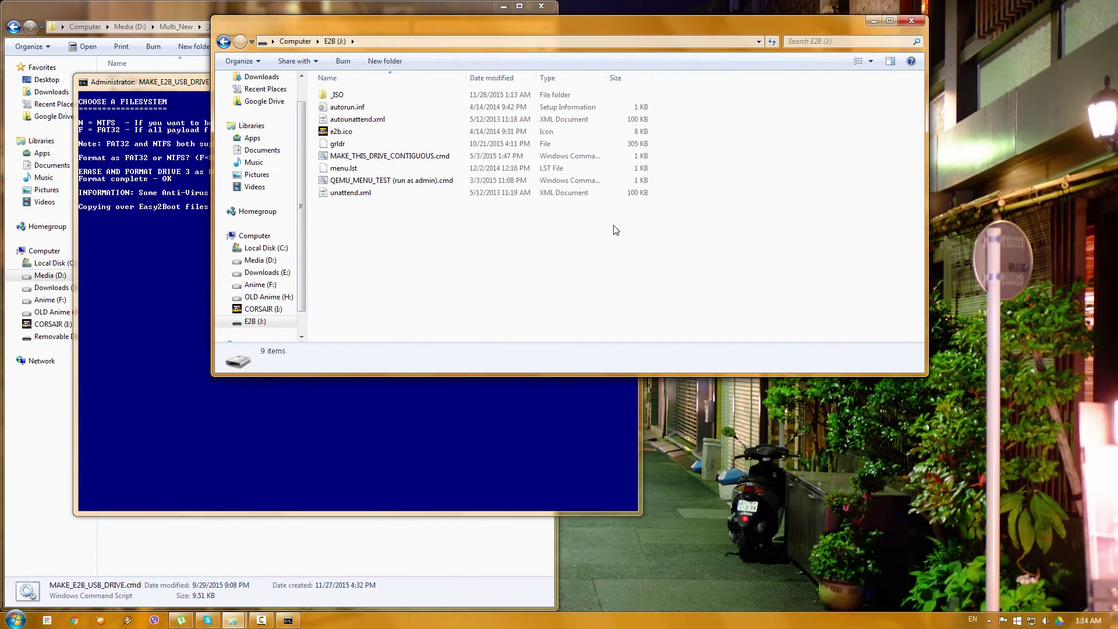
pyautogui.moveTo(554, 26); pyautogui.dragTo(1117, 53)
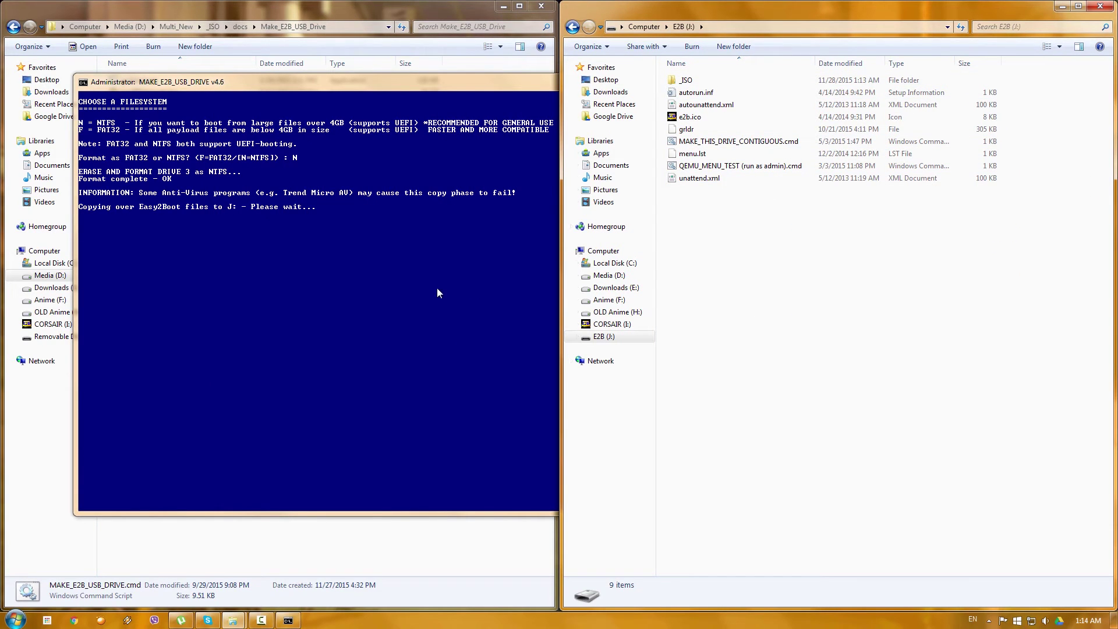
pyautogui.click(708, 86)
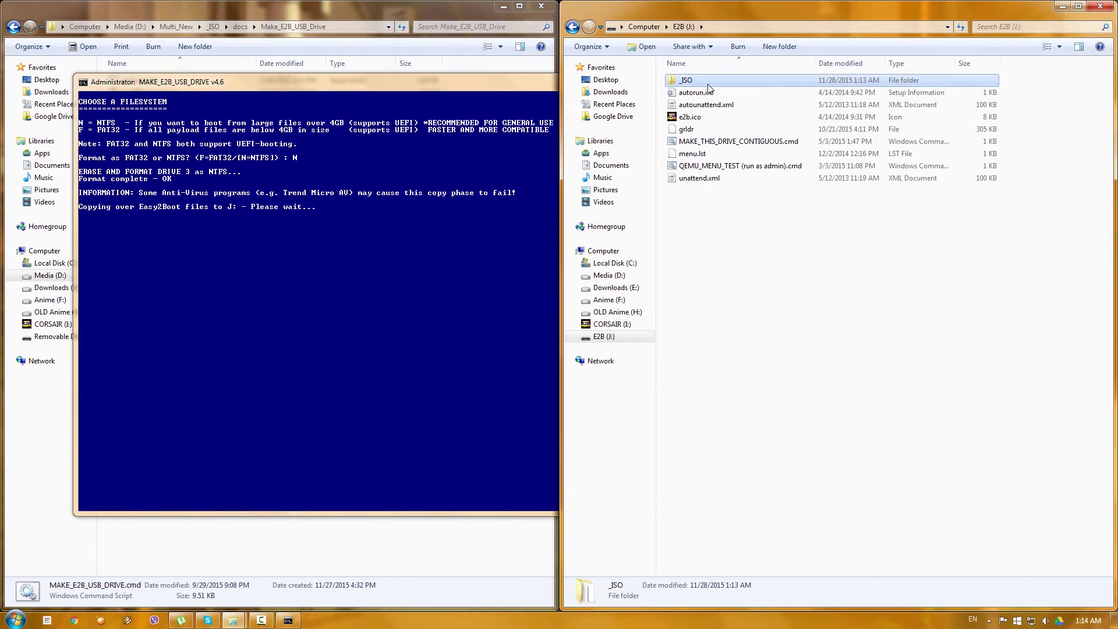
pyautogui.doubleClick(709, 86)
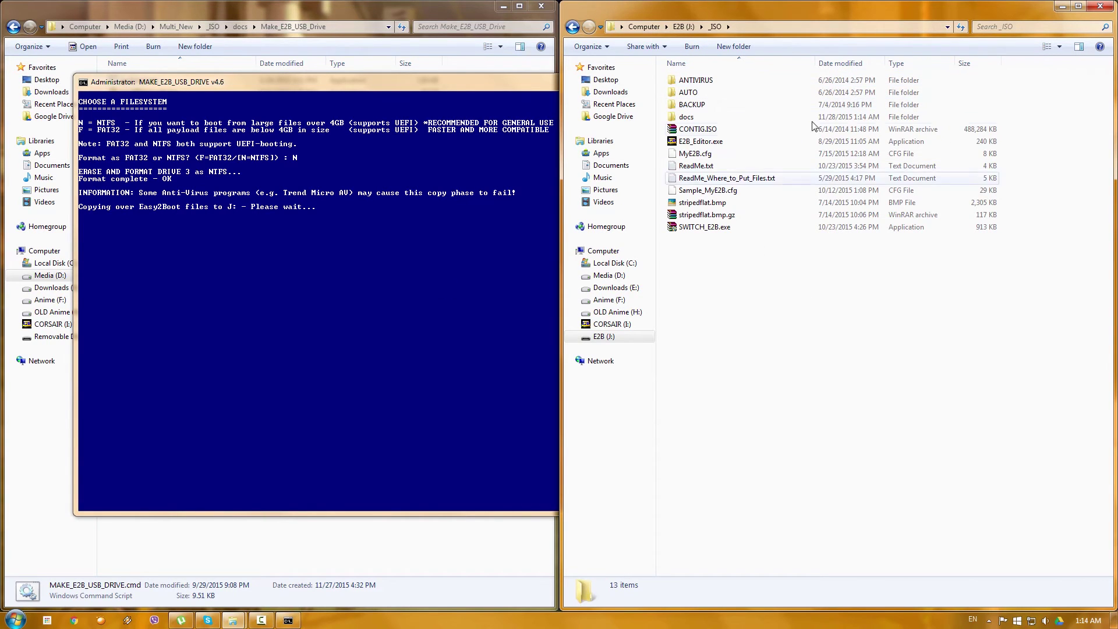
pyautogui.click(685, 27)
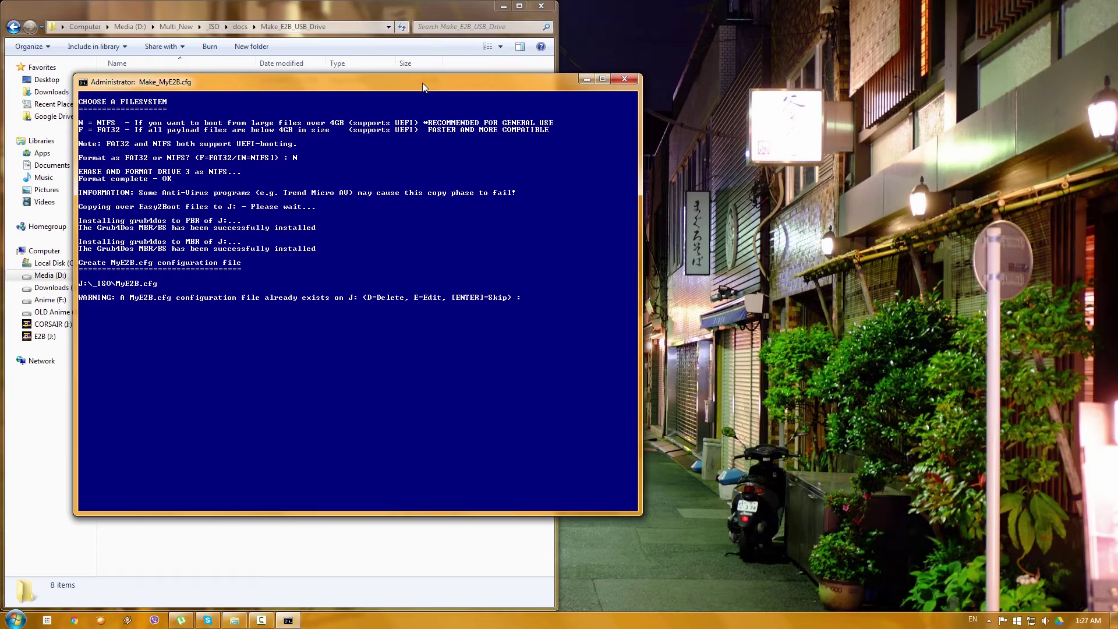
# Keep the existing MyE2B.cfg, close the finished console, and open E2B (J:) from Computer
pyautogui.press('Return')
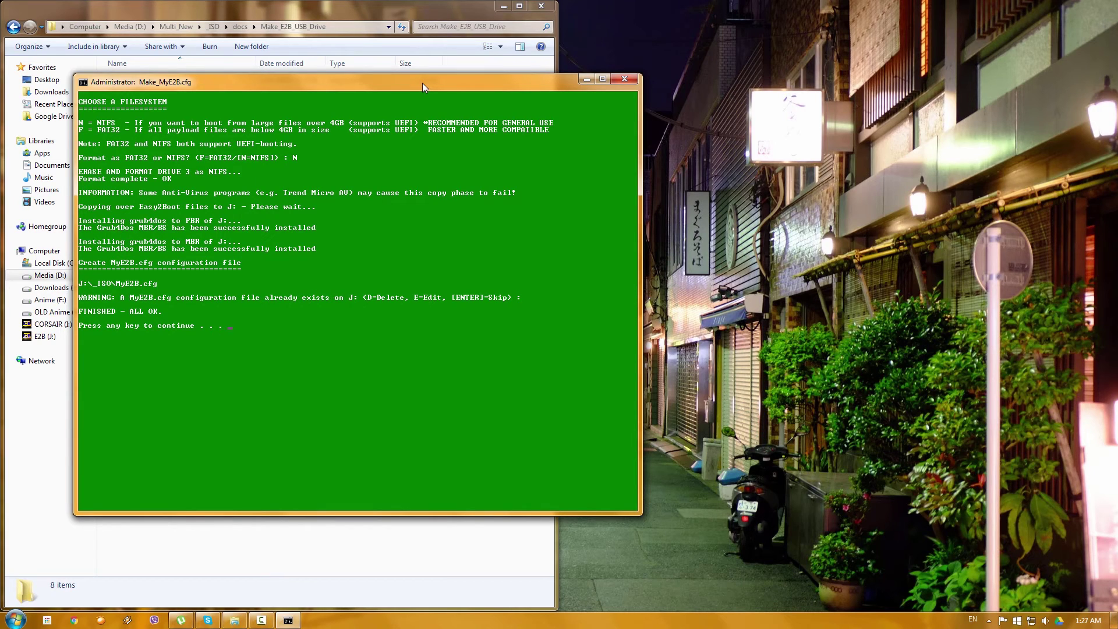
pyautogui.press('Return')
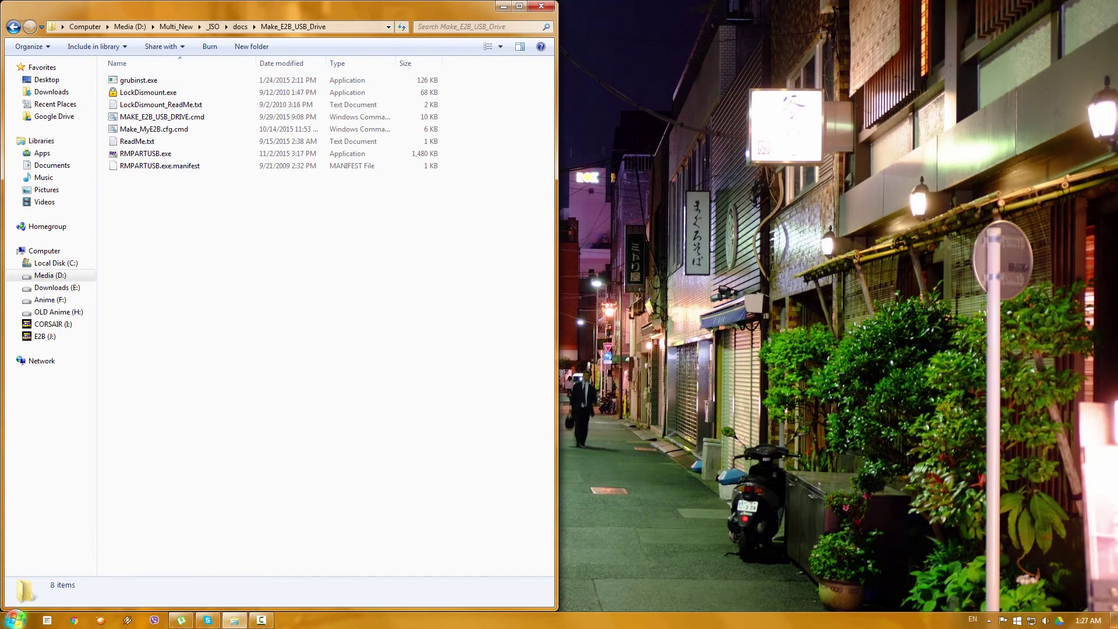
pyautogui.click(16, 620)
pyautogui.click(184, 425)
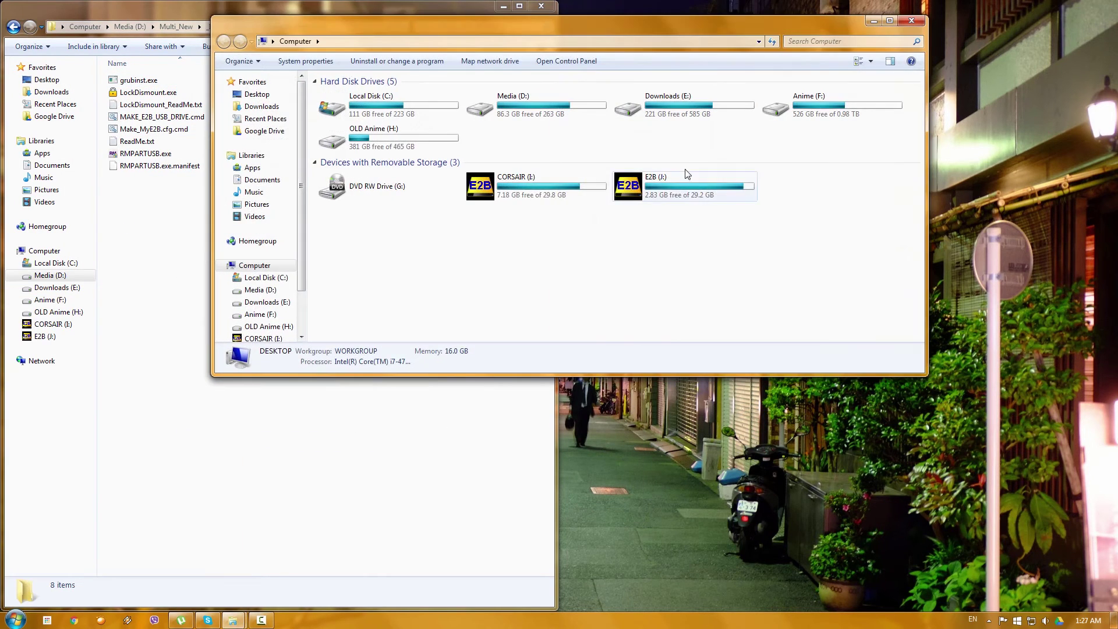
pyautogui.doubleClick(671, 193)
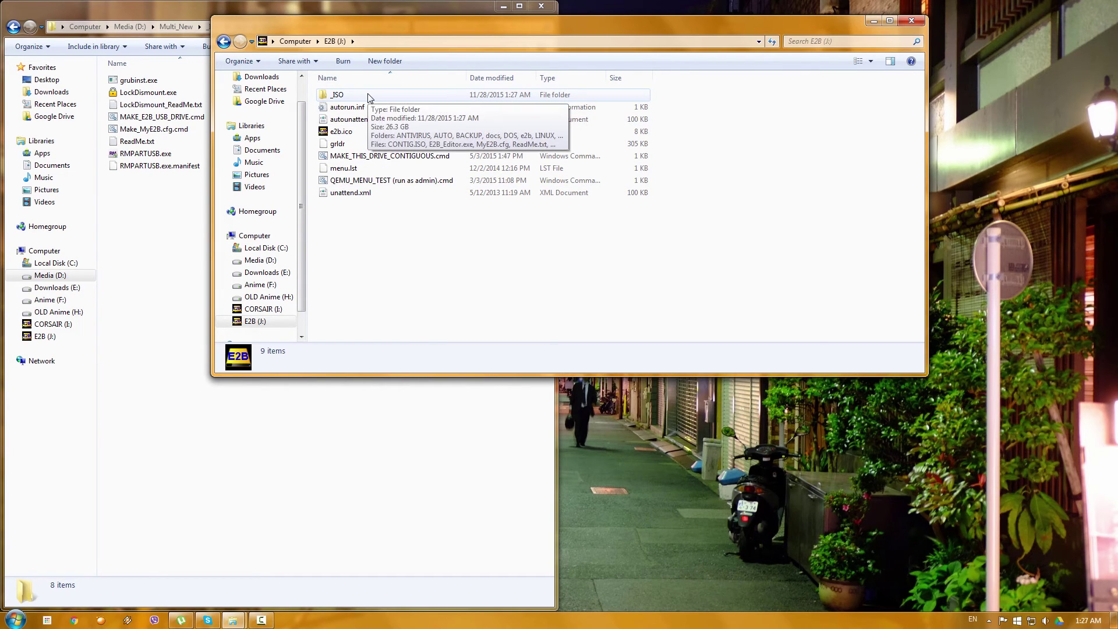
# Run the QEMU menu test as administrator, check the Easy2Boot v1.74 menu, then choose Power off
pyautogui.rightClick(389, 183)
pyautogui.click(421, 231)
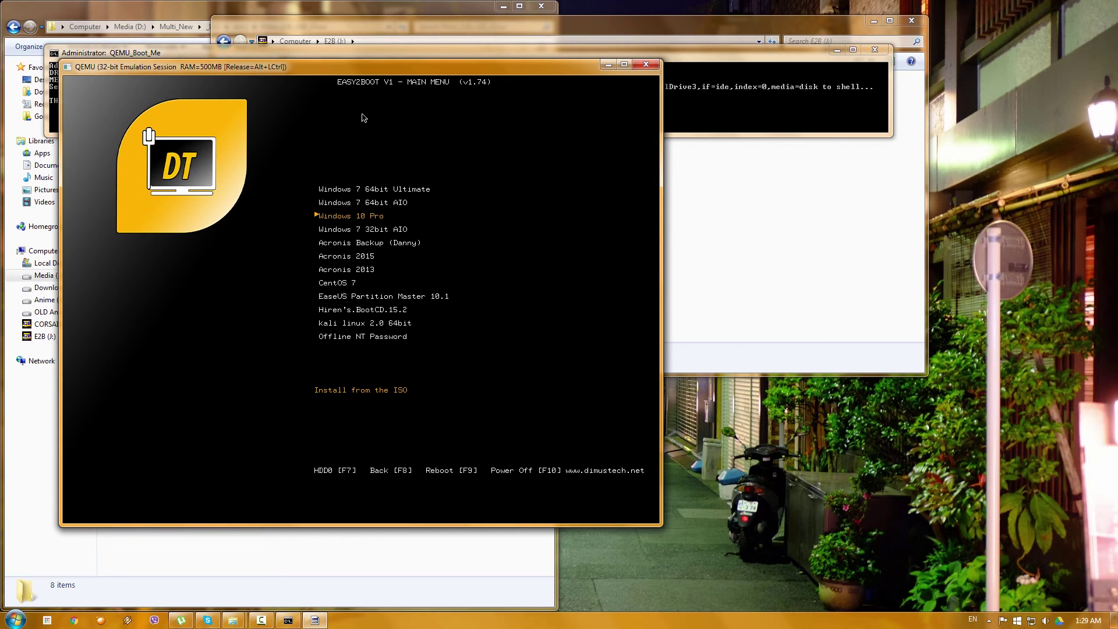
pyautogui.press('Down')
pyautogui.press('Down')
pyautogui.press('Down')
pyautogui.press('Down')
pyautogui.press('Down')
pyautogui.press('Down')
pyautogui.press('Down')
pyautogui.press('Down')
pyautogui.press('Down')
pyautogui.press('Down')
pyautogui.press('Down')
pyautogui.press('Down')
pyautogui.press('Down')
pyautogui.press('Down')
pyautogui.press('Down')
pyautogui.press('Down')
pyautogui.press('Down')
pyautogui.press('Down')
pyautogui.press('Down')
pyautogui.press('Down')
pyautogui.press('Down')
pyautogui.press('Down')
pyautogui.press('Down')
pyautogui.press('Down')
pyautogui.press('Down')
pyautogui.press('Down')
pyautogui.press('Down')
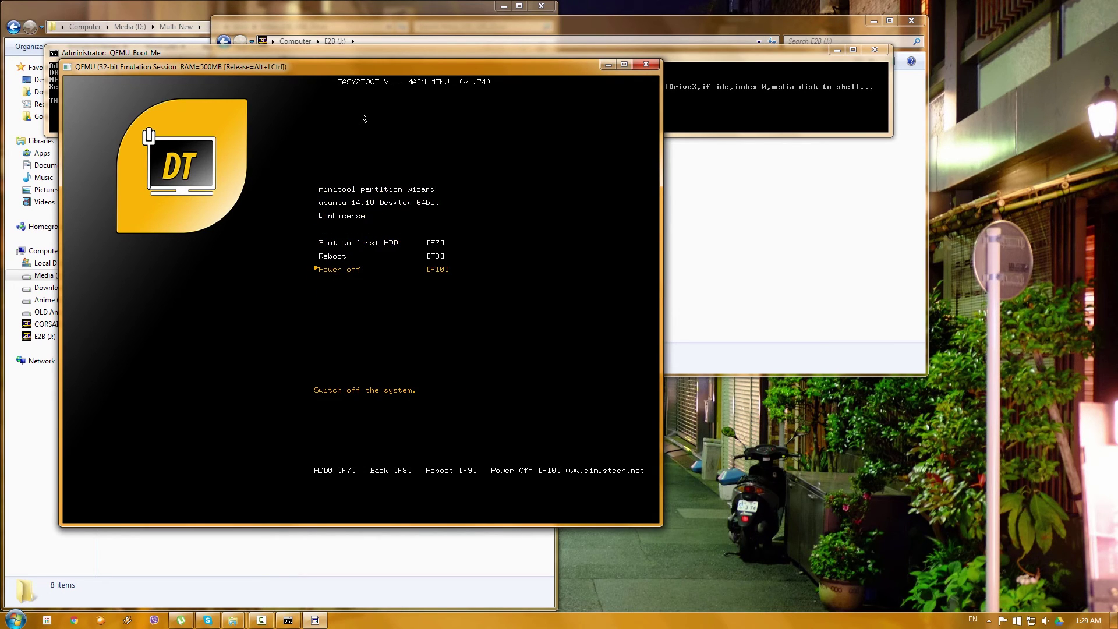
pyautogui.press('Up')
pyautogui.press('Up')
pyautogui.press('Down')
pyautogui.press('Down')
pyautogui.press('Down')
pyautogui.press('Return')
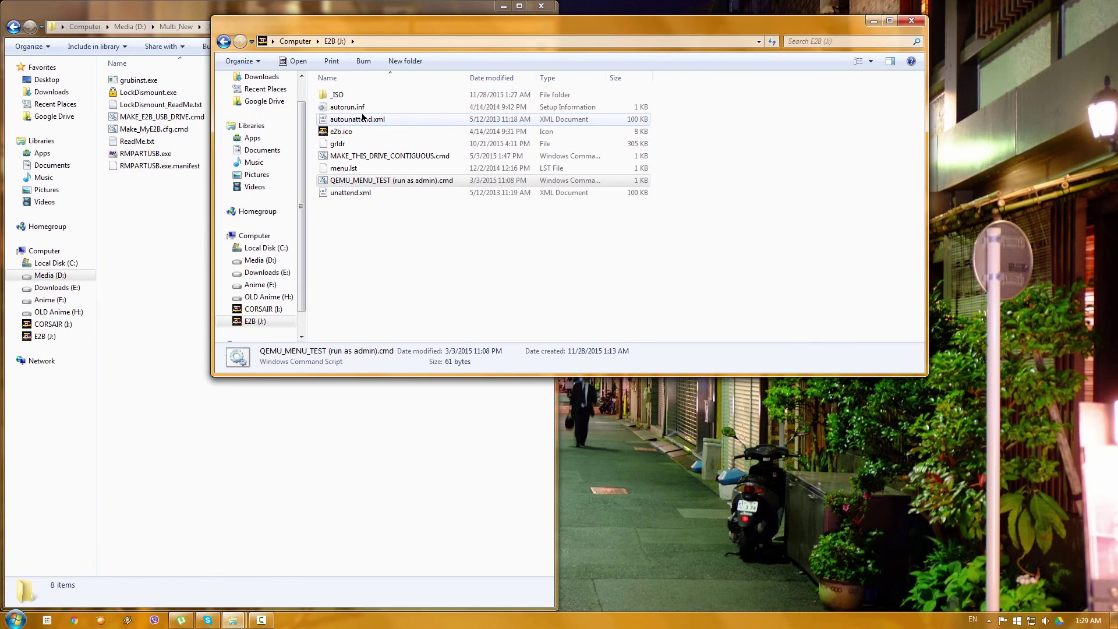
pyautogui.click(498, 233)
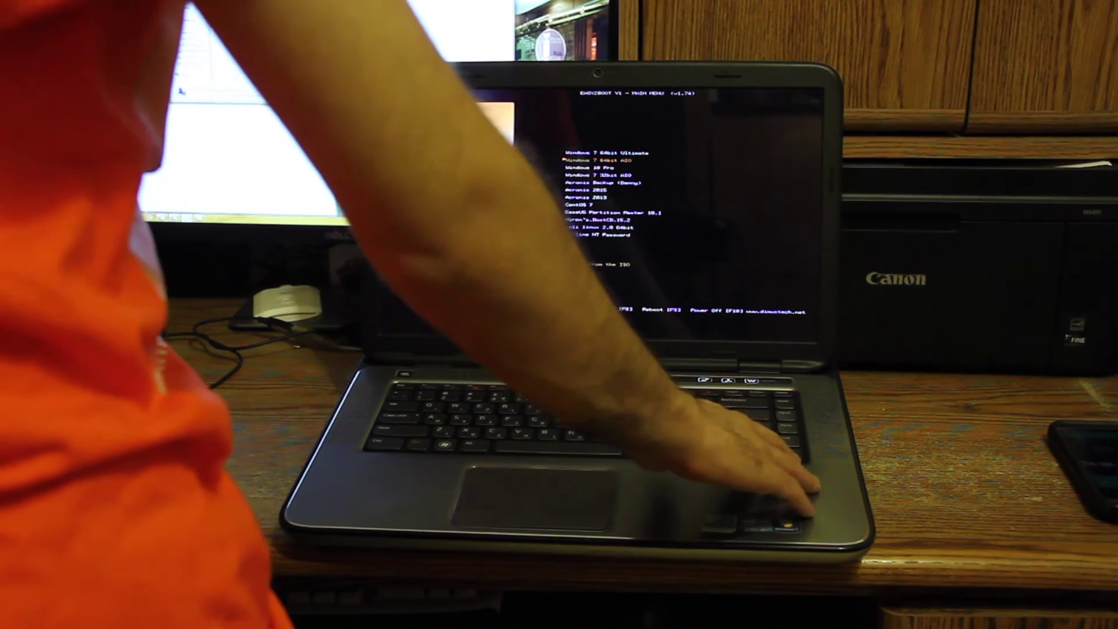
# Select CentOS 7 in the Easy2Boot menu and stop its automatic boot countdown
pyautogui.press('Down')
pyautogui.press('Down')
pyautogui.press('Down')
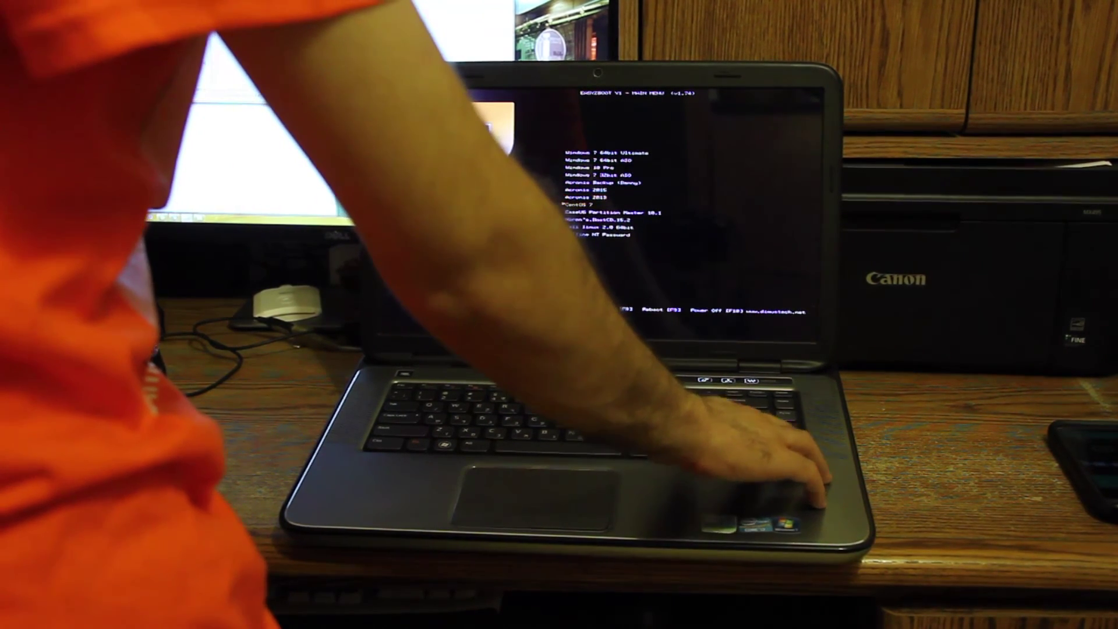
pyautogui.press('Up')
pyautogui.press('Up')
pyautogui.press('Up')
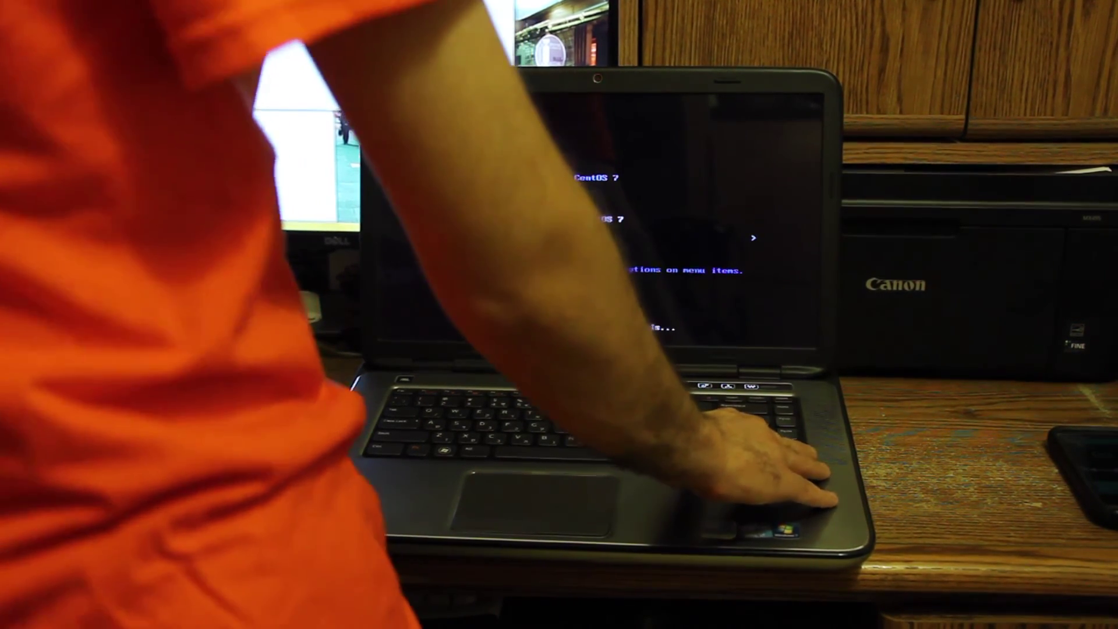
pyautogui.press('Up')
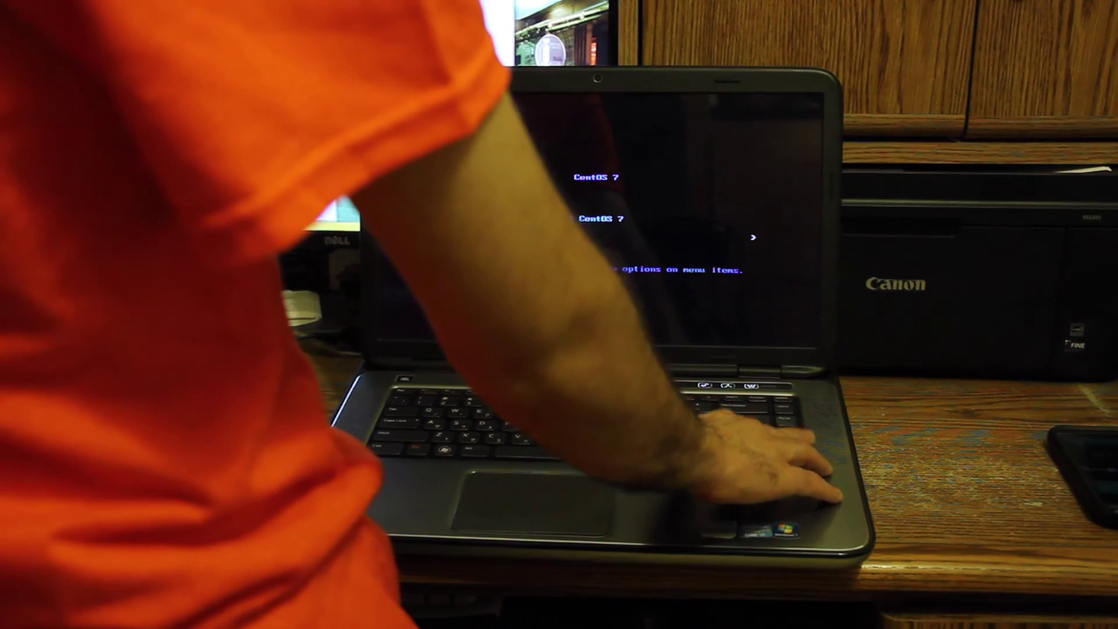